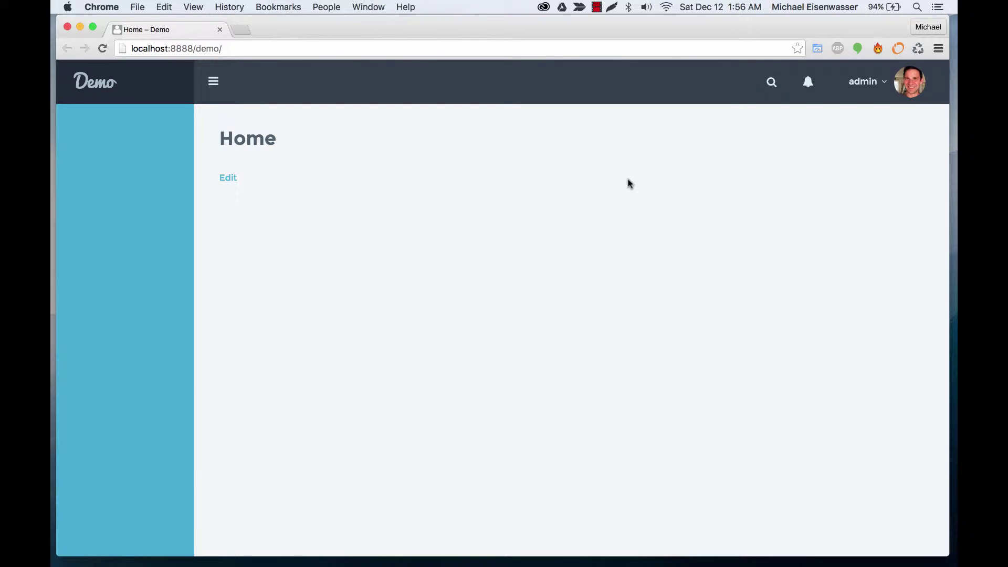
# - Open the Social Portfolio Child Theme options page from the admin header dropdown
pyautogui.moveTo(878, 78)
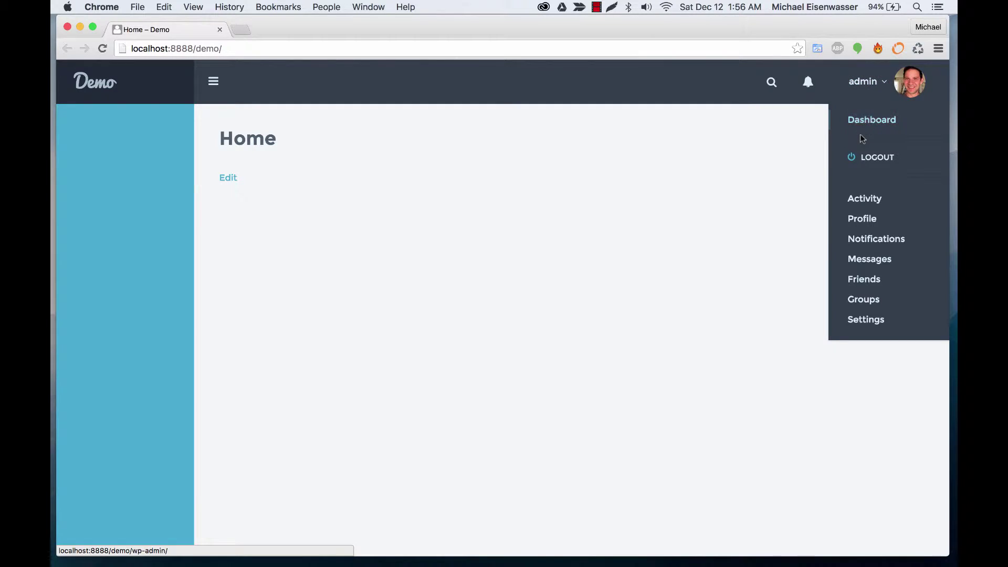
pyautogui.moveTo(864, 131)
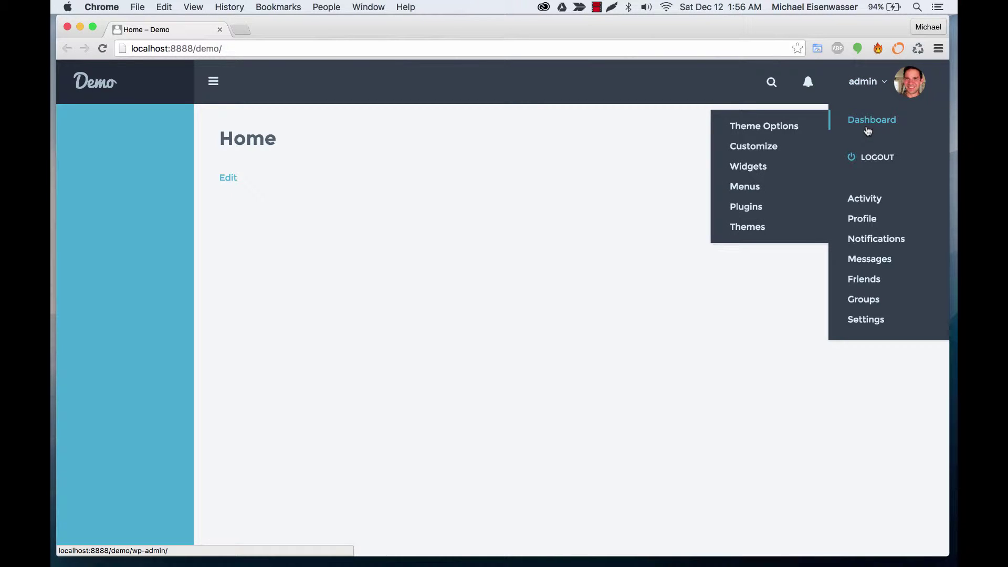
pyautogui.click(763, 125)
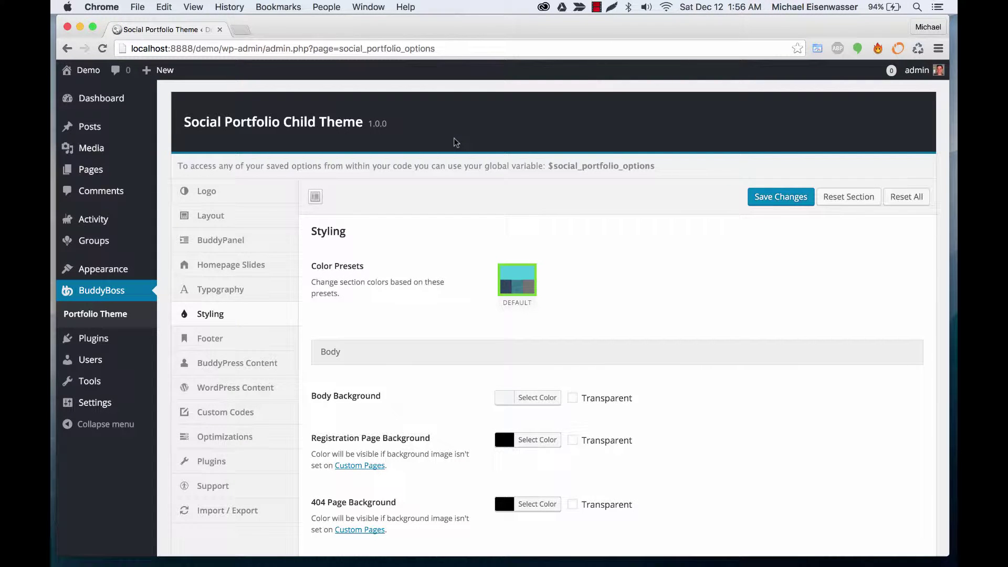
# - Show the Logo options, open the live home page in a new tab, and toggle Site Logo
pyautogui.click(219, 188)
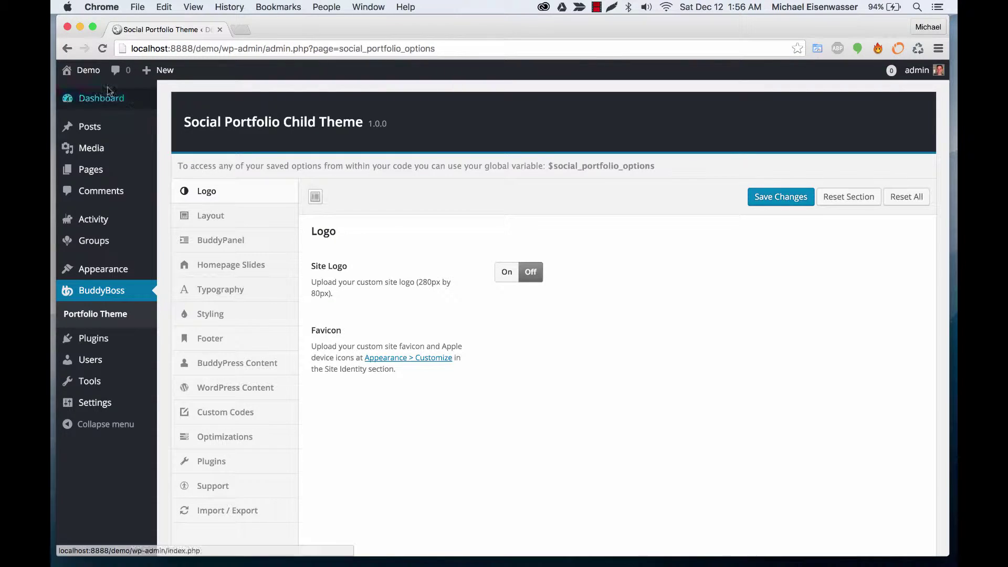
pyautogui.keyDown('super'); pyautogui.click(86, 88); pyautogui.keyUp('super')
pyautogui.click(282, 27)
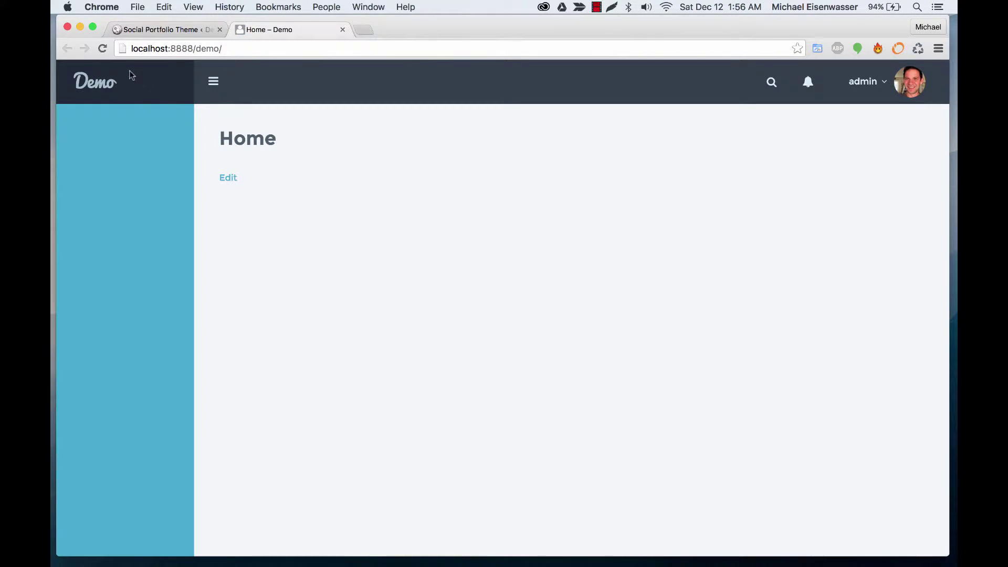
pyautogui.click(188, 30)
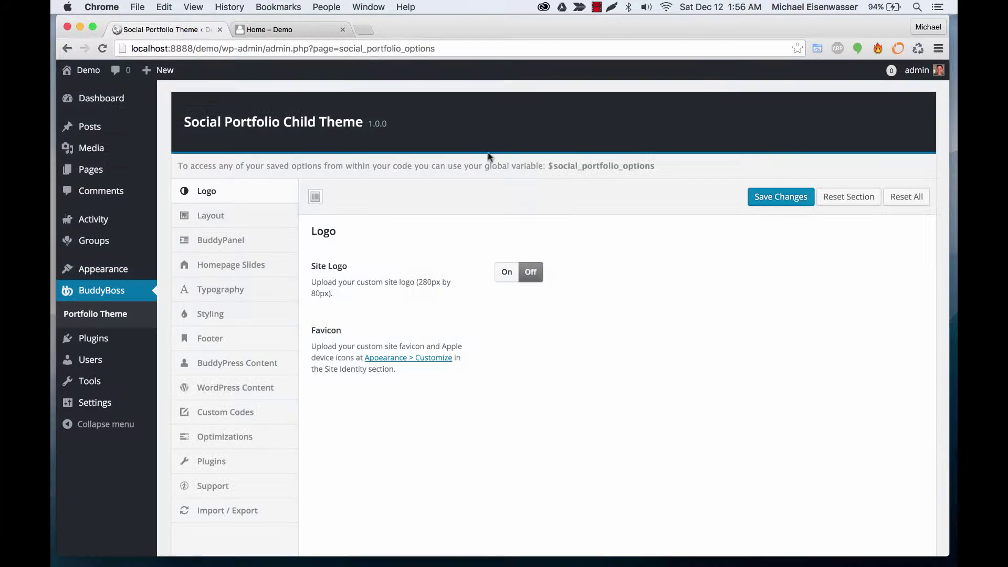
pyautogui.click(505, 269)
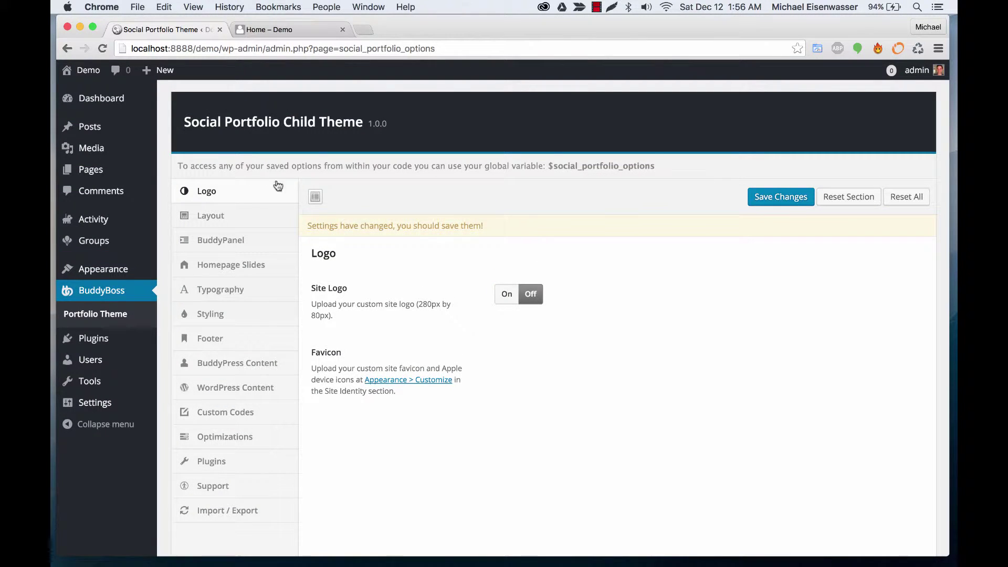
# - Turn the WordPress Adminbar on in Layout, save, and reload the home page to see it
pyautogui.click(235, 213)
pyautogui.scroll(-2, 456, 275)
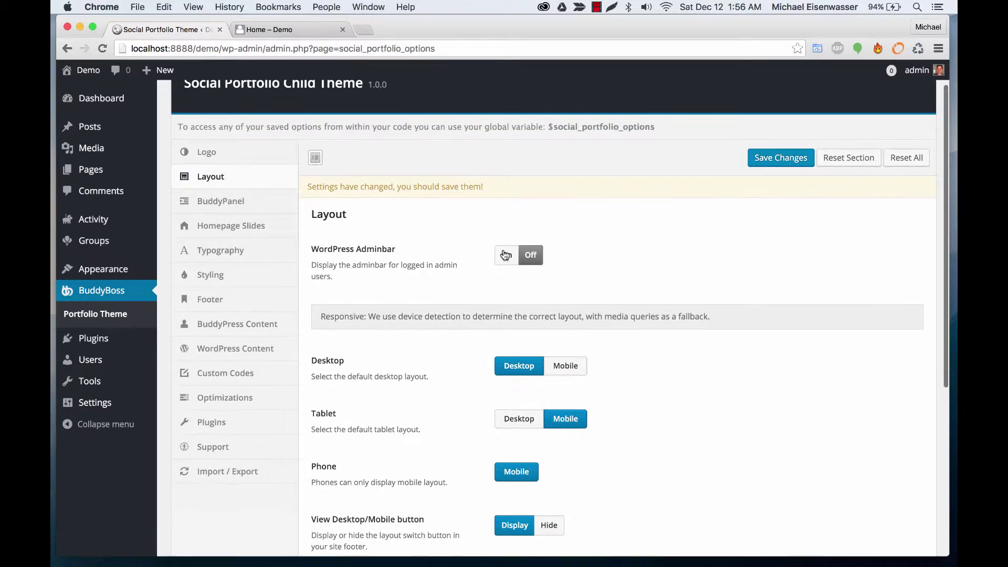
pyautogui.click(506, 253)
pyautogui.click(790, 159)
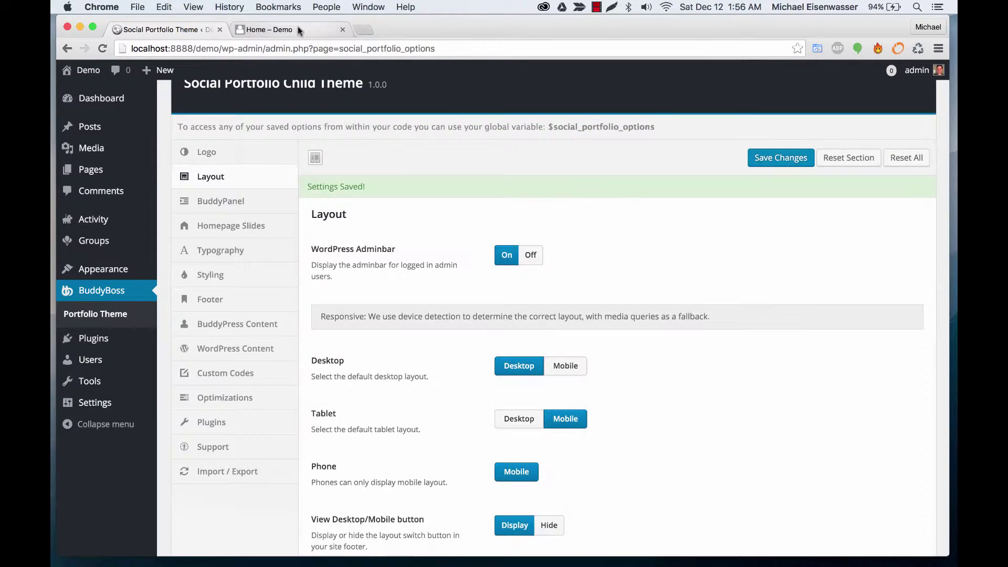
pyautogui.click(319, 35)
pyautogui.press('super+r')
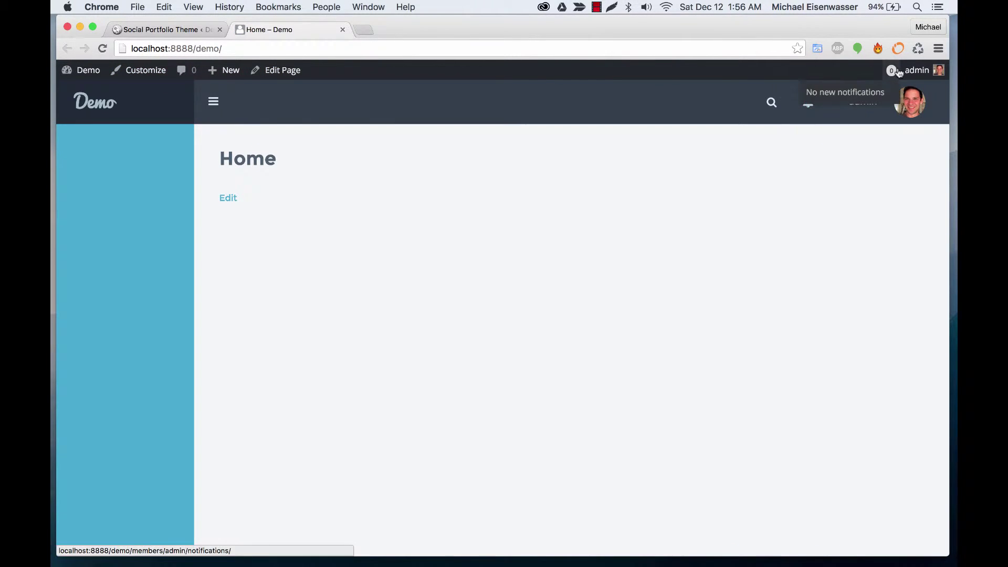
# - Preview the home page at mobile width with its slide-out panel, then restore full width
pyautogui.click(148, 29)
pyautogui.scroll(-4, 436, 236)
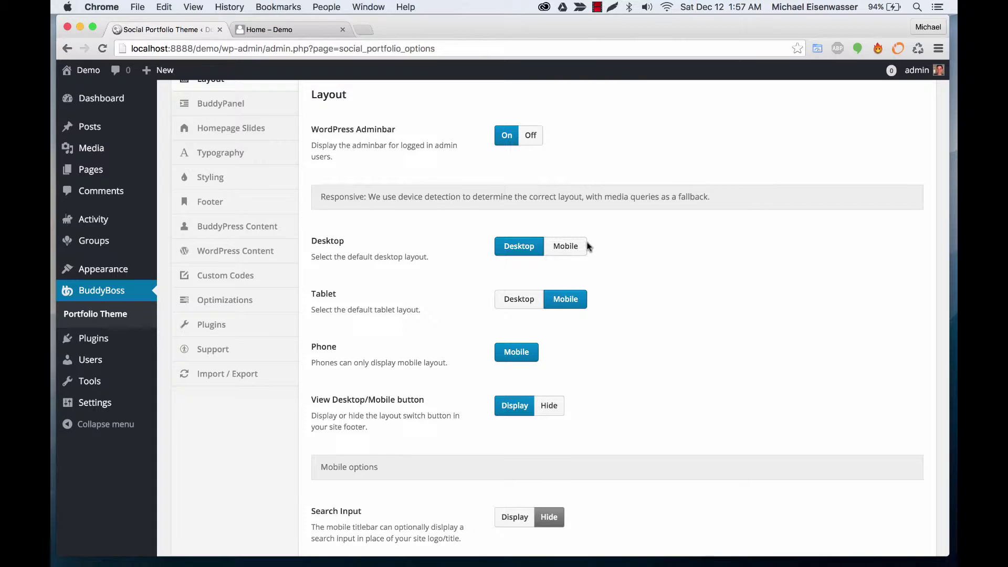
pyautogui.click(339, 29)
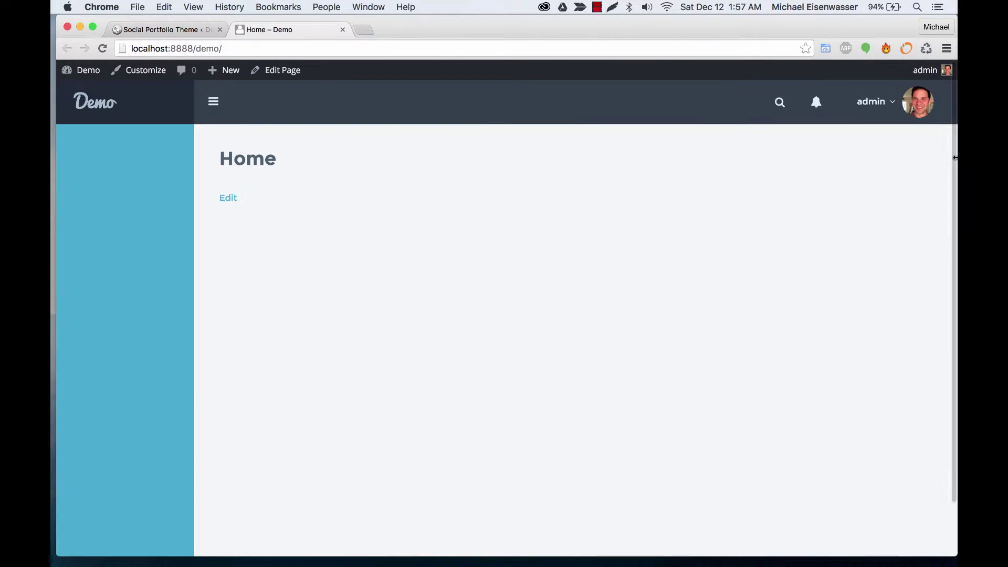
pyautogui.moveTo(952, 157); pyautogui.dragTo(229, 130)
pyautogui.click(287, 108)
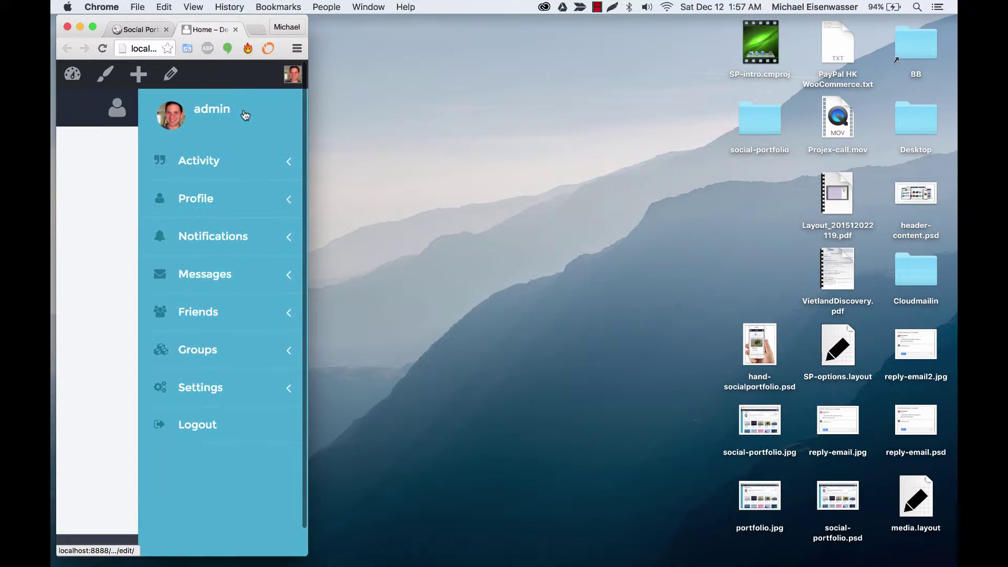
pyautogui.moveTo(310, 190); pyautogui.dragTo(957, 187)
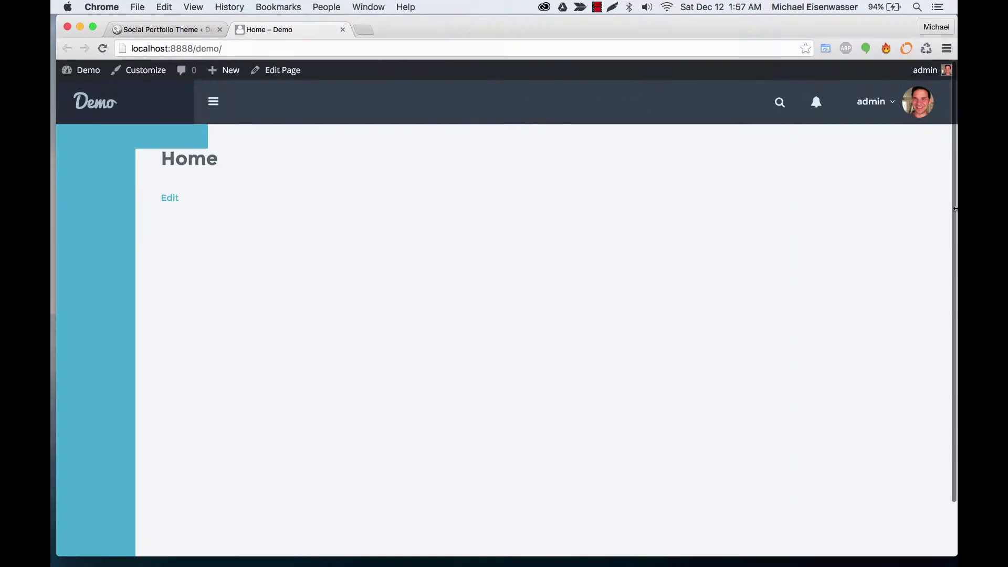
pyautogui.click(184, 33)
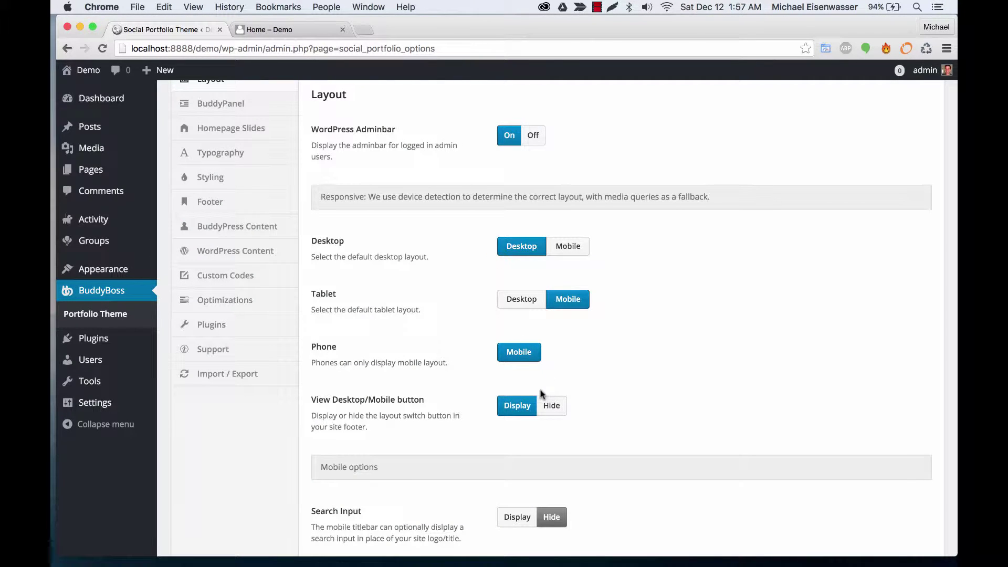
pyautogui.scroll(-3, 674, 328)
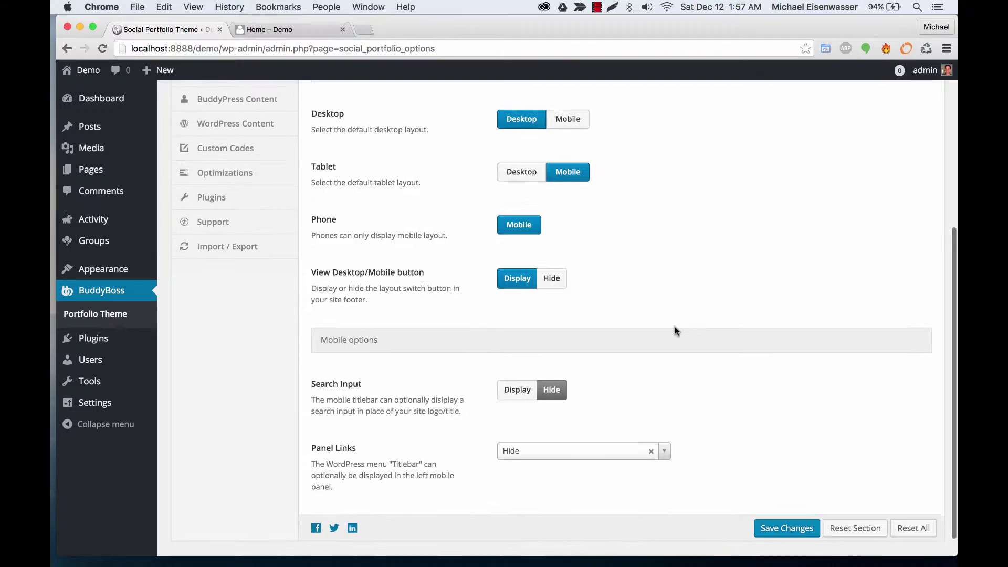
# - Compare the BuddyPanel options with the home page, then show Homepage Slides and view the site
pyautogui.scroll(5, 260, 246)
pyautogui.click(260, 243)
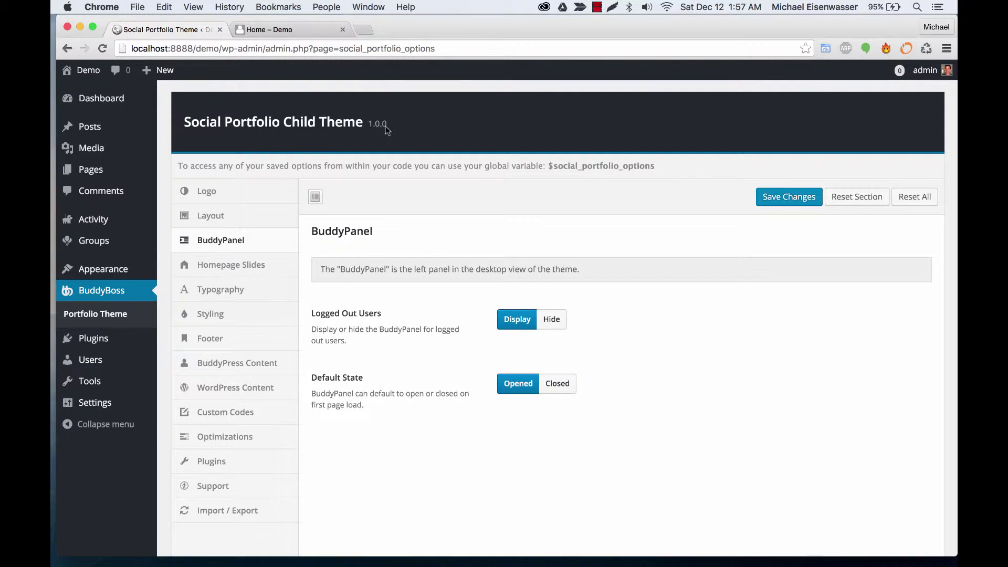
pyautogui.click(298, 29)
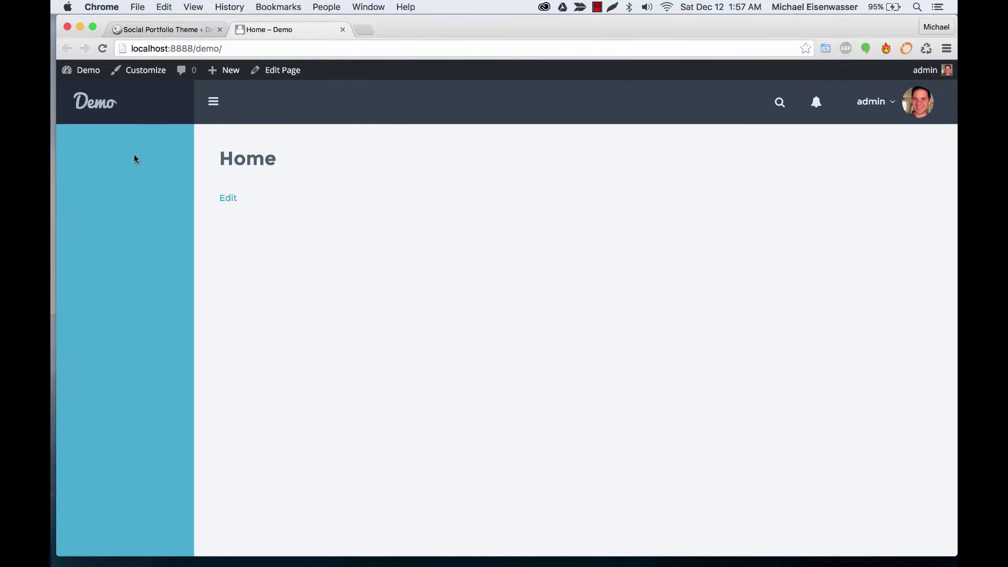
pyautogui.click(178, 29)
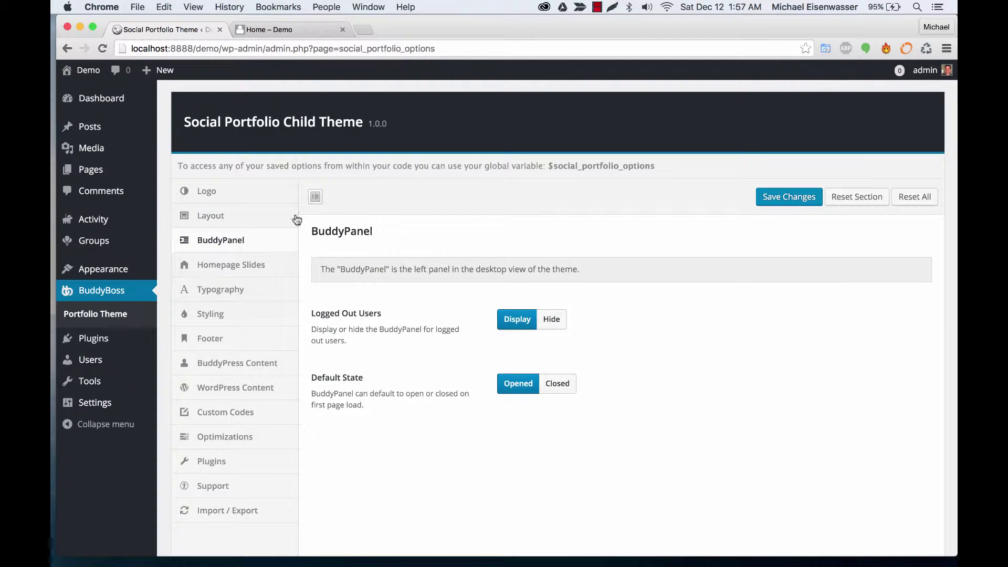
pyautogui.click(257, 267)
pyautogui.click(282, 28)
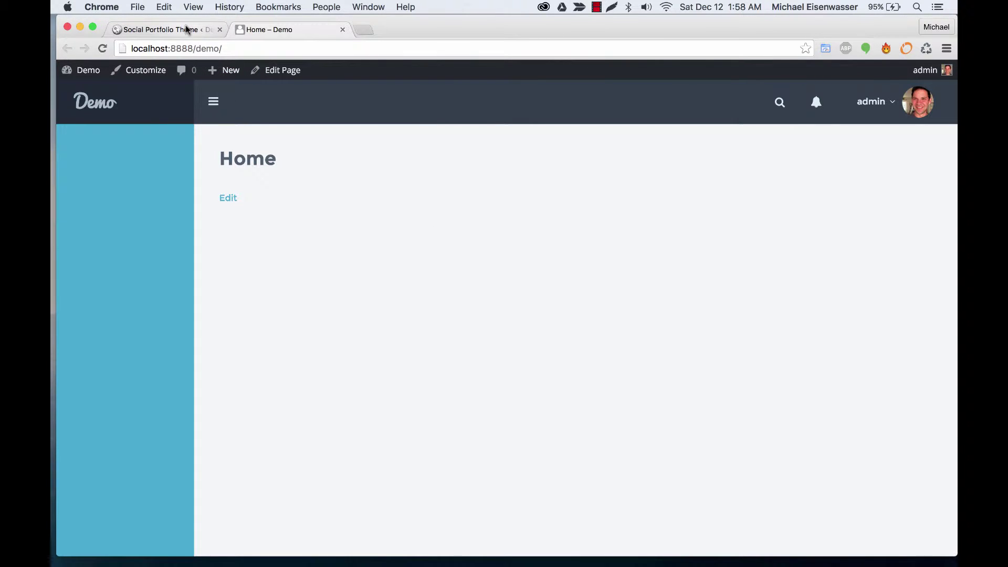
# - Back on Homepage Slides, switch the slider option off and on again
pyautogui.click(159, 30)
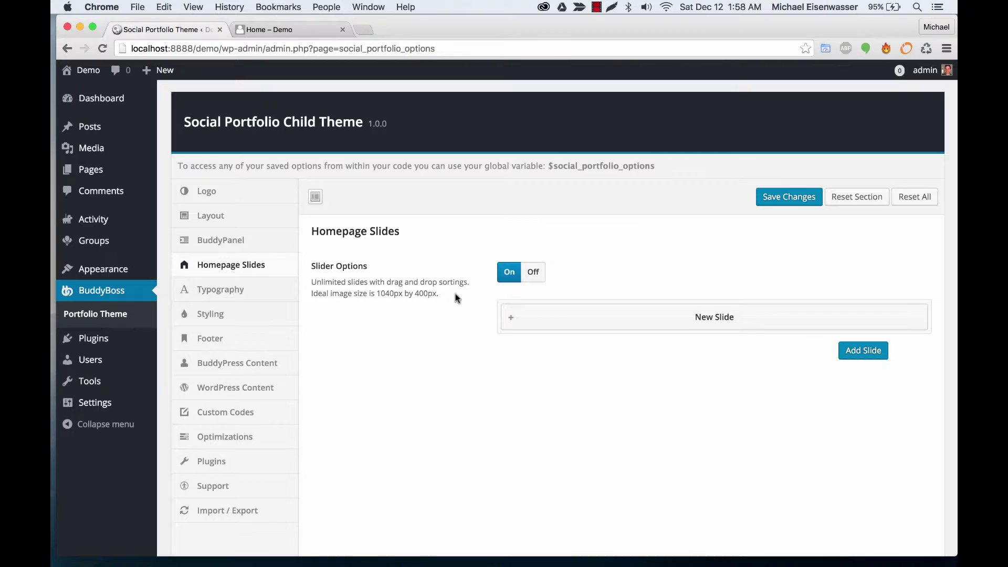
pyautogui.click(533, 271)
pyautogui.click(507, 294)
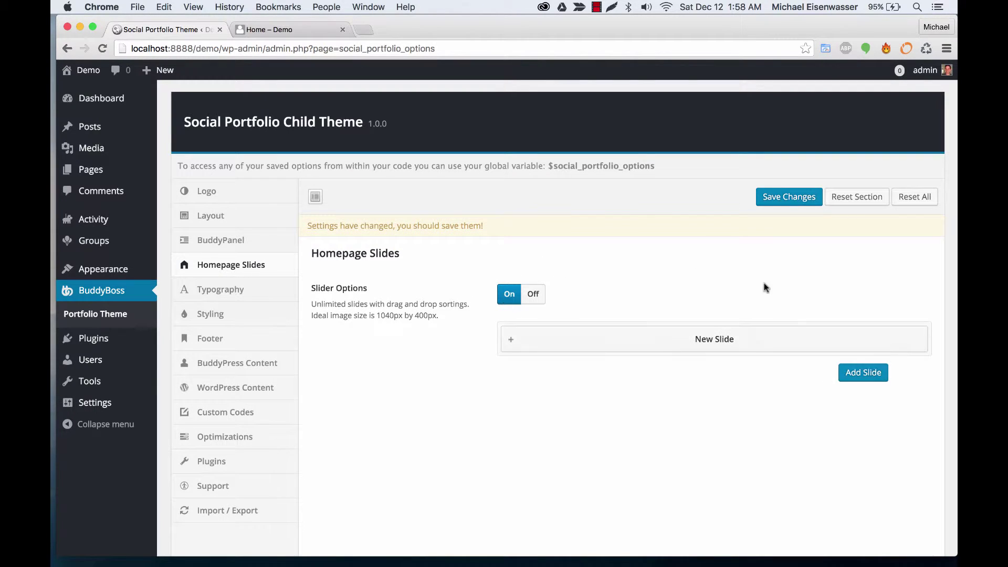
# - Expand the New Slide entry, look at its description, collapse it, and glance at the Home page
pyautogui.click(726, 339)
pyautogui.scroll(-3, 667, 326)
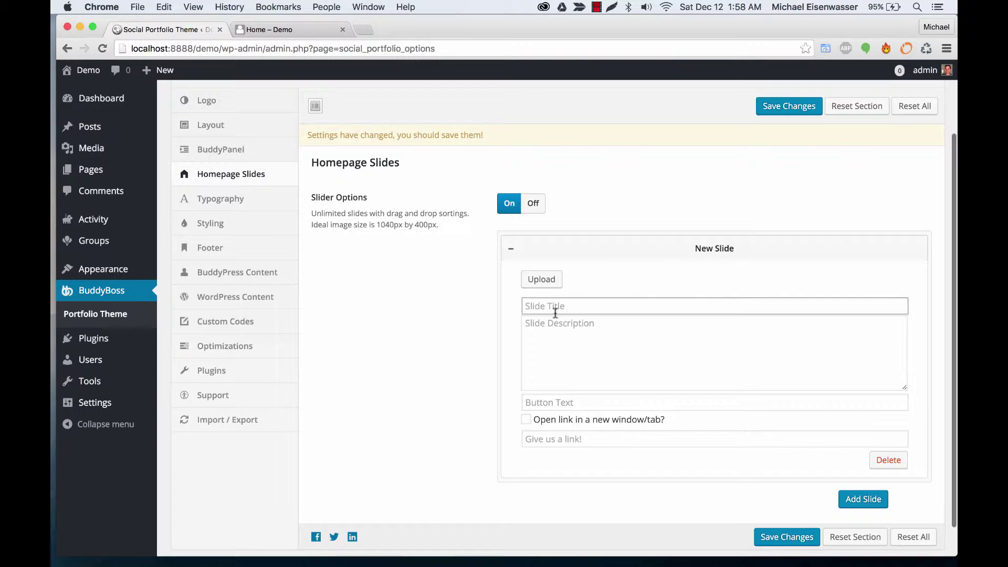
pyautogui.click(571, 334)
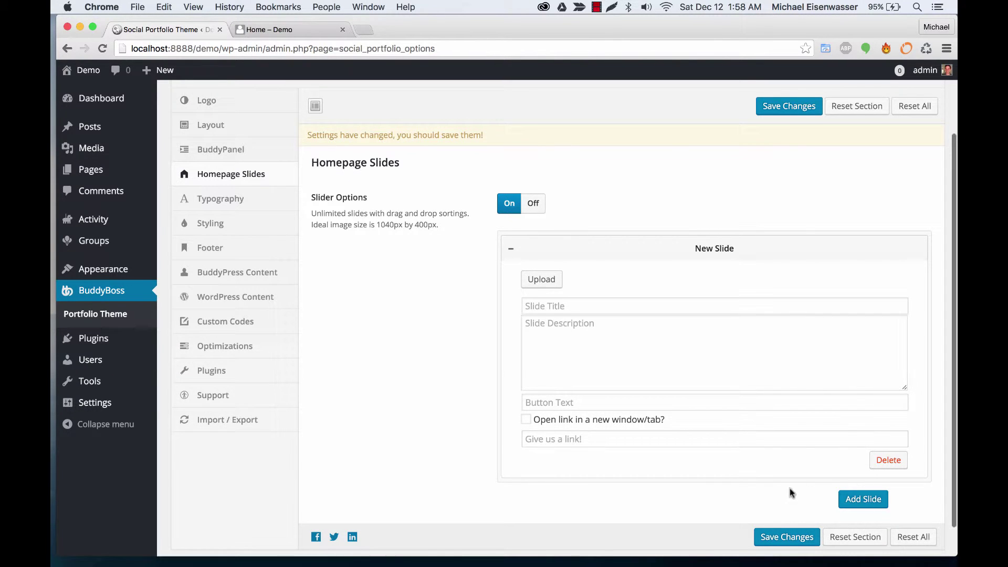
pyautogui.click(709, 249)
pyautogui.click(252, 26)
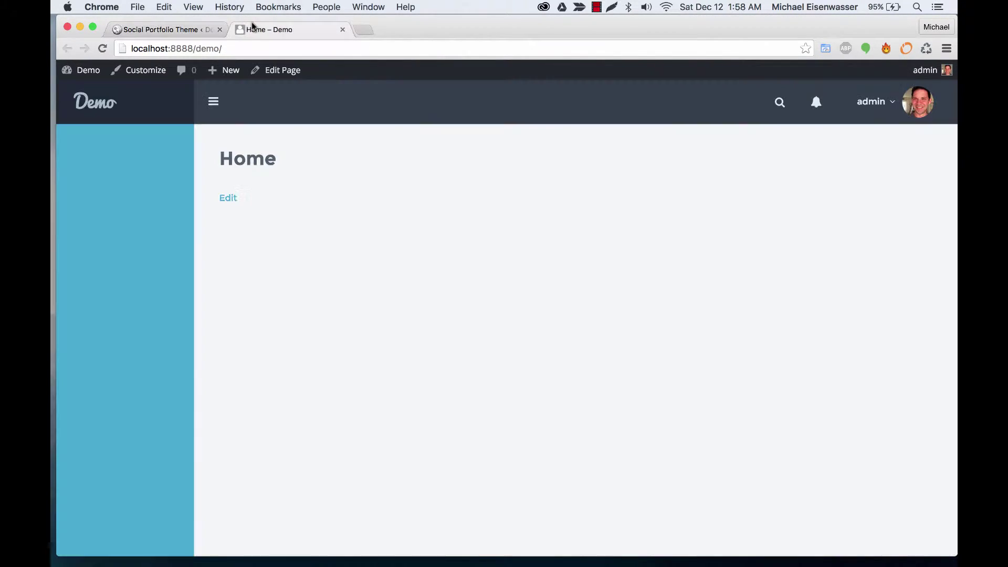
pyautogui.click(173, 33)
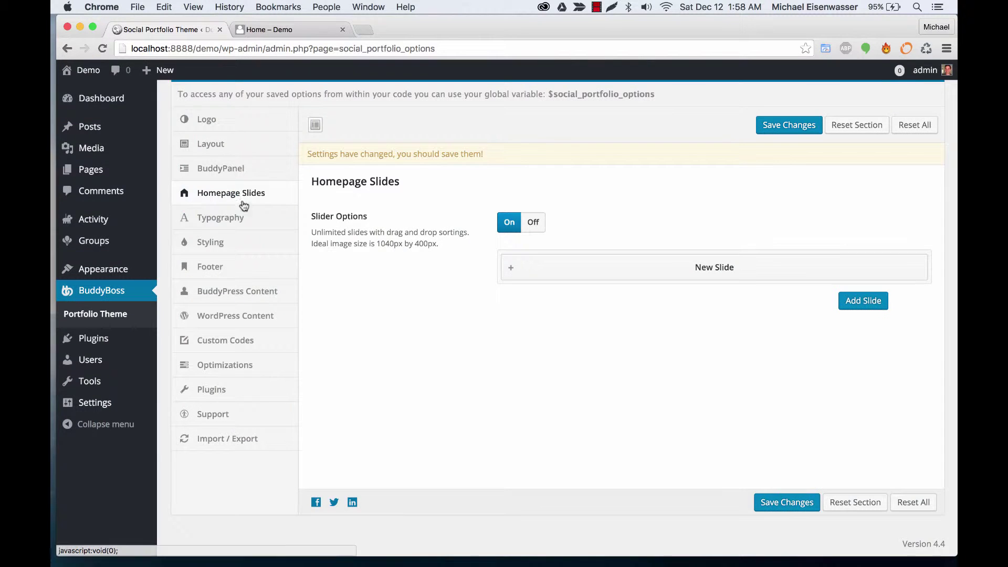
# - Browse the Typography options and the Site Title font list, keeping Pacifico selected
pyautogui.click(240, 218)
pyautogui.scroll(-2, 304, 296)
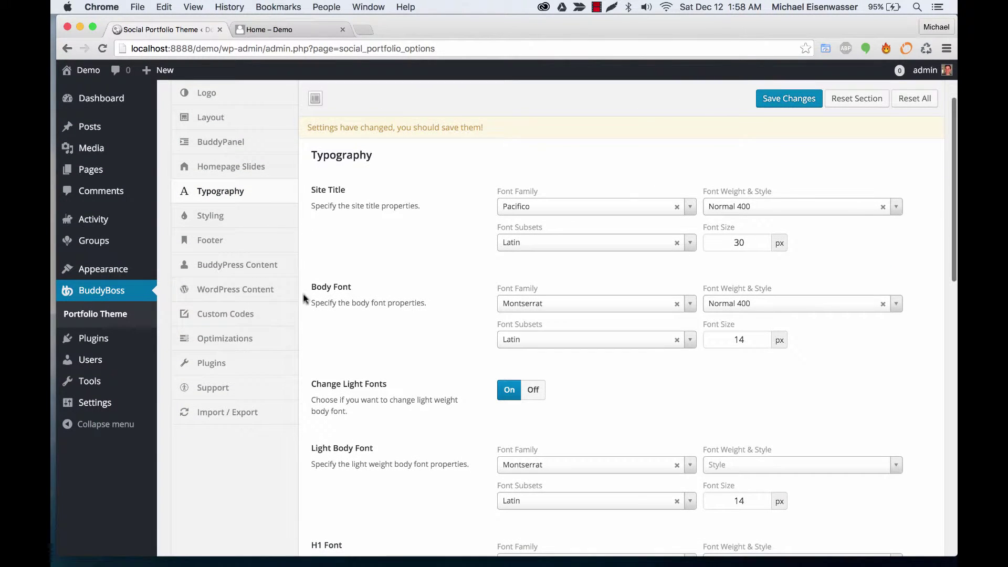
pyautogui.scroll(-15, 303, 316)
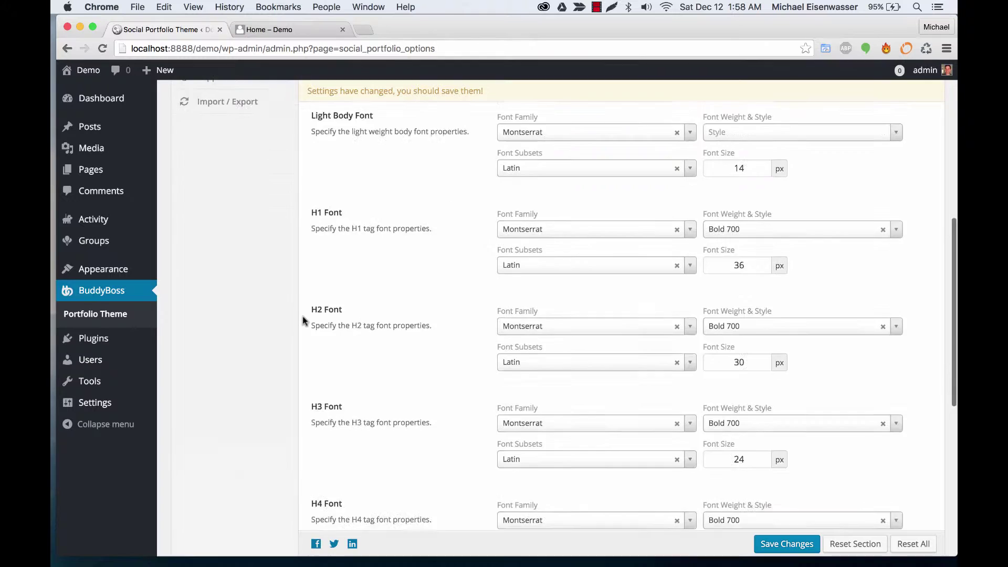
pyautogui.scroll(15, 302, 316)
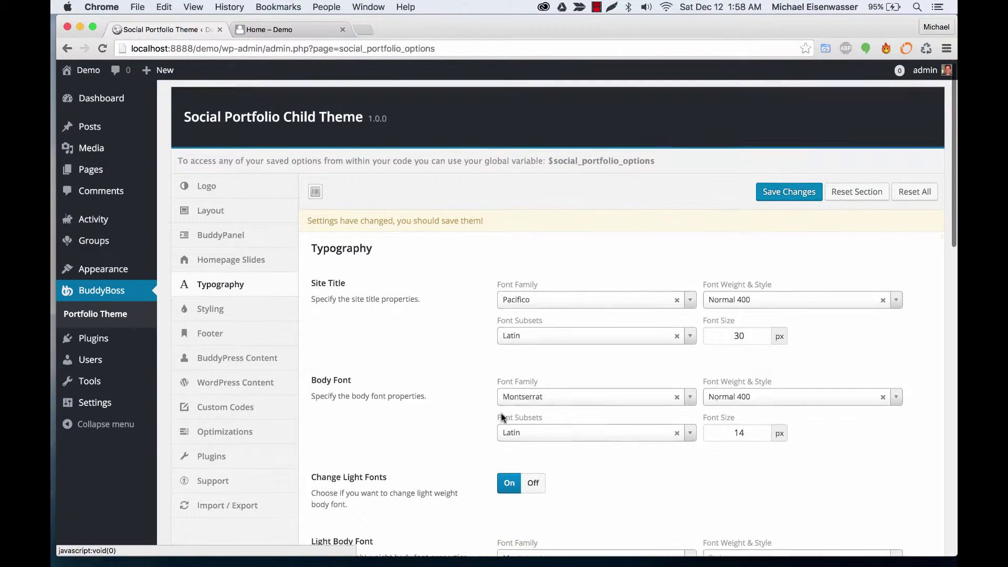
pyautogui.scroll(-3, 494, 347)
pyautogui.click(557, 185)
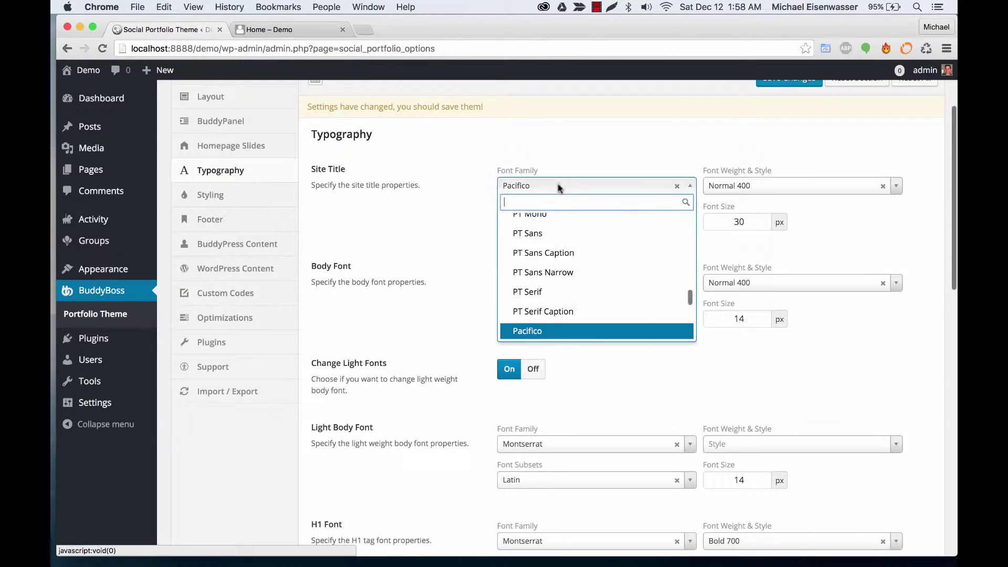
pyautogui.moveTo(690, 299); pyautogui.dragTo(691, 220)
pyautogui.click(444, 255)
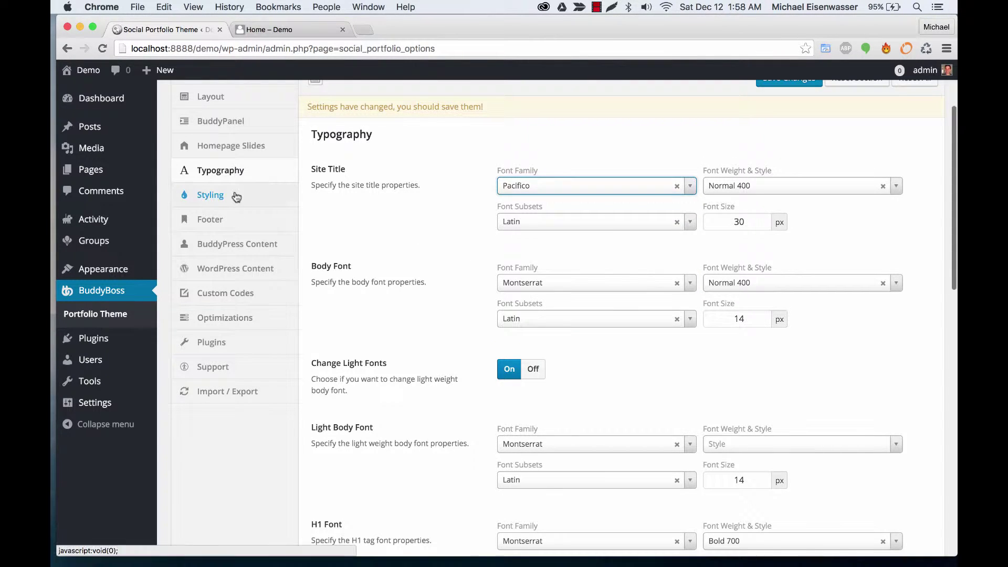
# - Scroll the Styling section to the BuddyPanel colours and compare them with the live Home page
pyautogui.click(210, 194)
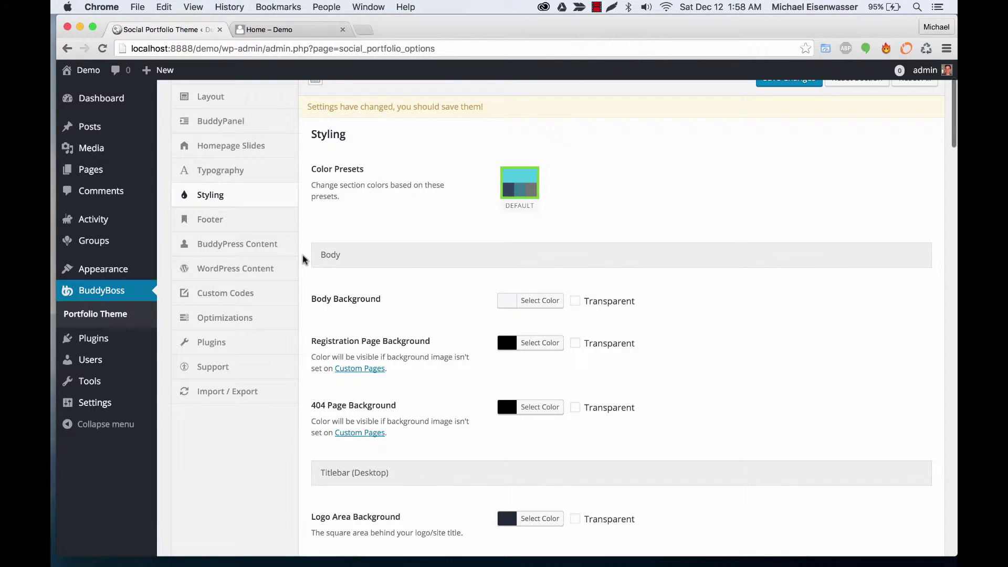
pyautogui.scroll(-3, 304, 260)
pyautogui.scroll(-3, 303, 259)
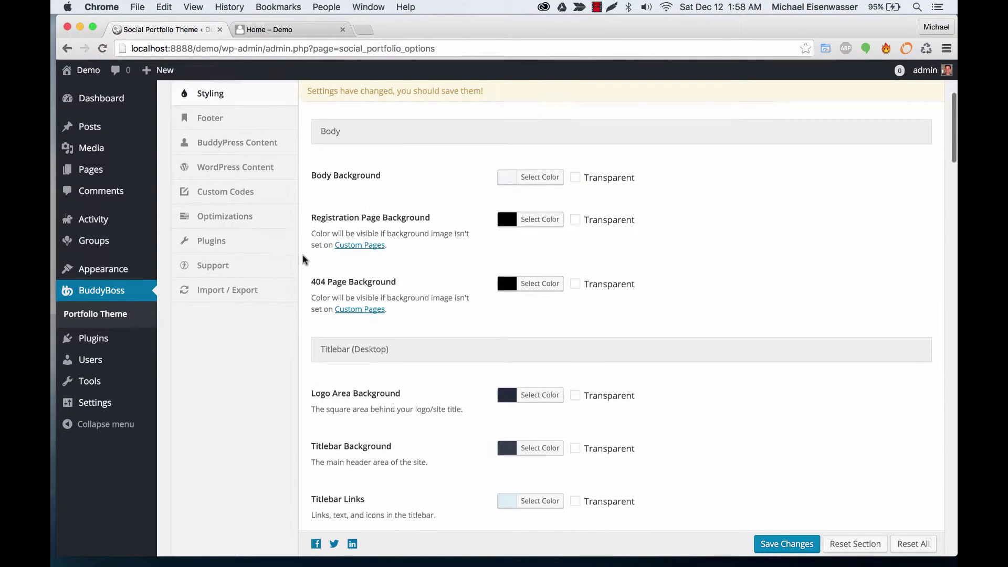
pyautogui.scroll(-20, 303, 260)
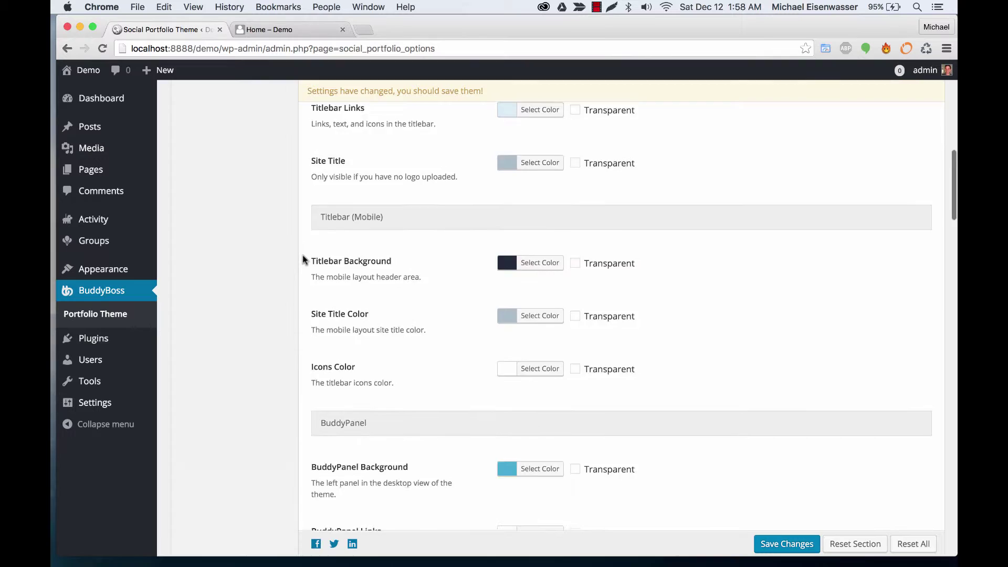
pyautogui.scroll(20, 304, 259)
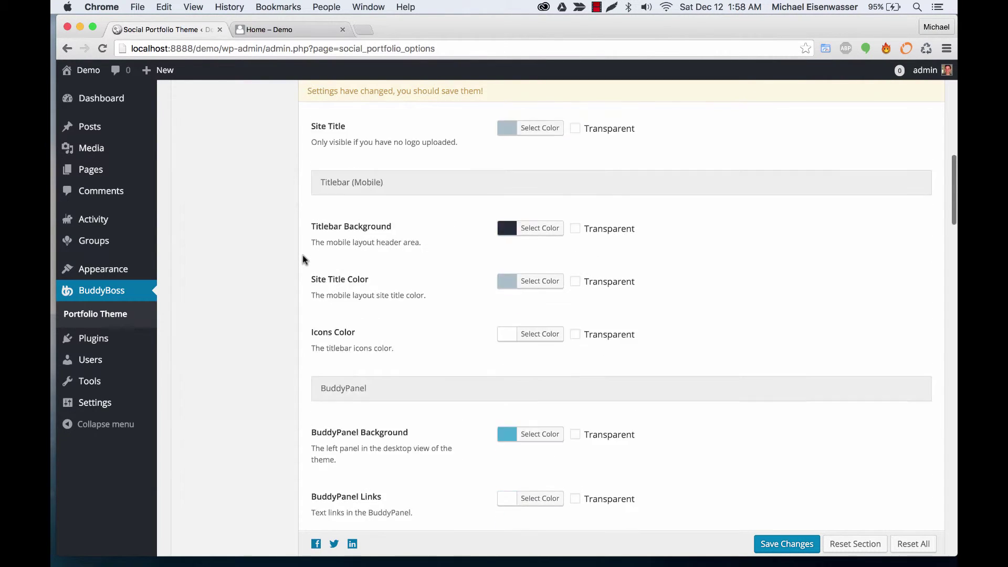
pyautogui.click(279, 30)
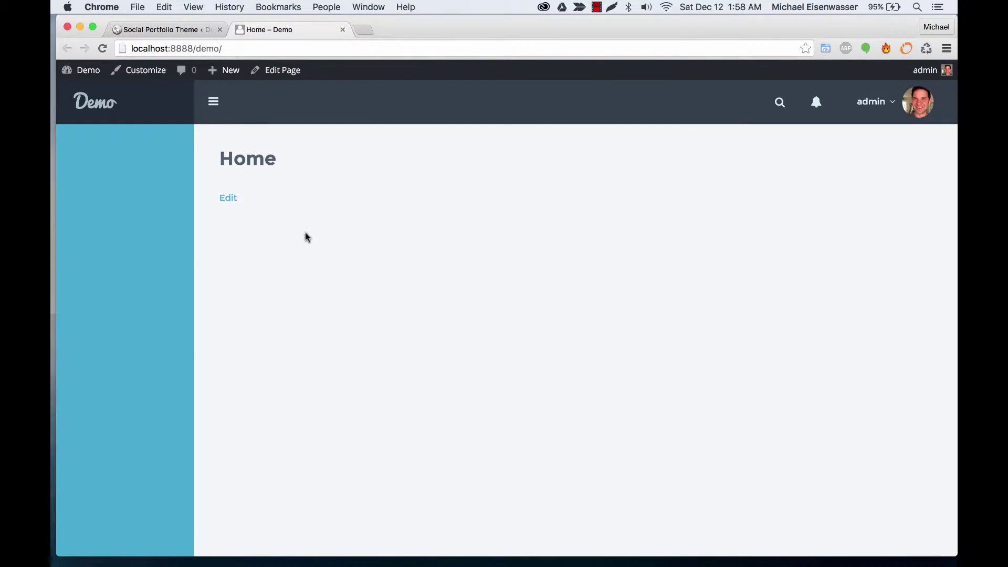
pyautogui.click(182, 30)
pyautogui.scroll(5, 252, 169)
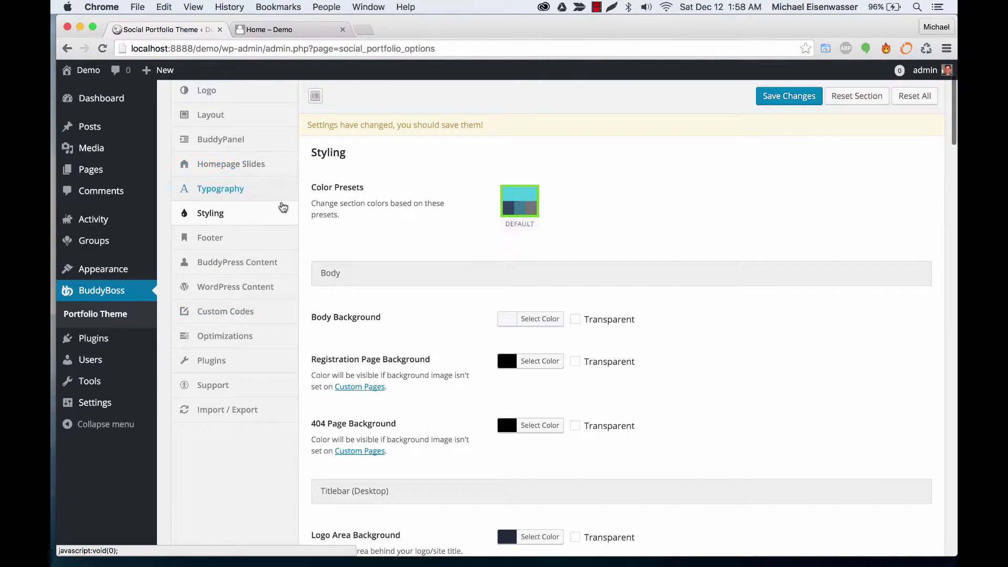
# - Compare the Footer copyright and Social Links settings with the live site's footer
pyautogui.click(259, 238)
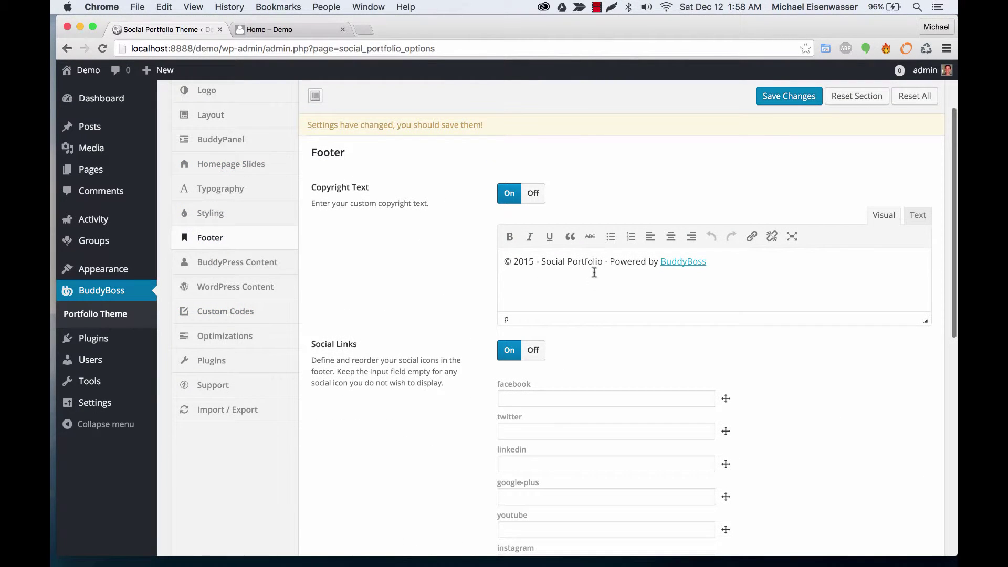
pyautogui.scroll(-2, 622, 272)
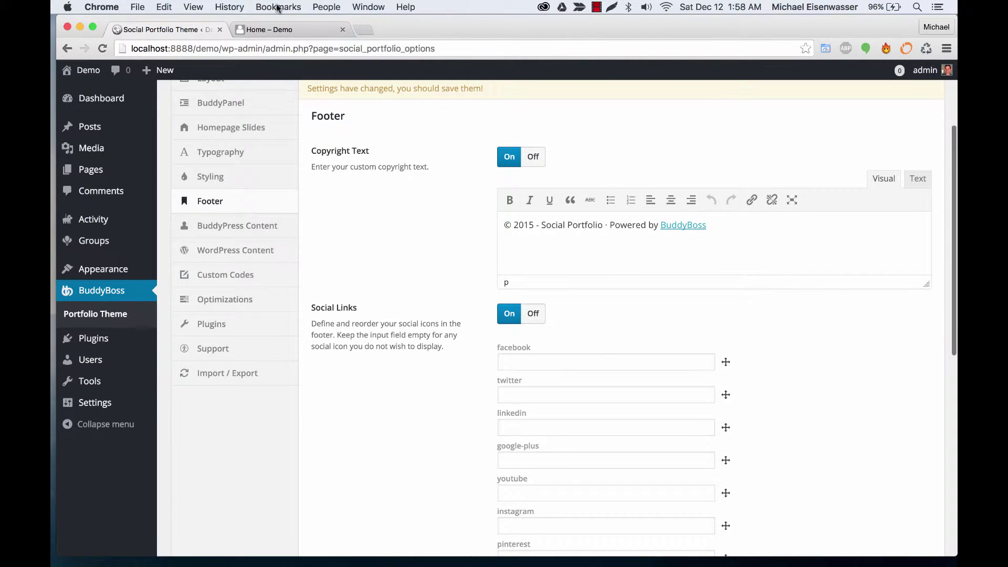
pyautogui.click(280, 30)
pyautogui.scroll(-5, 689, 339)
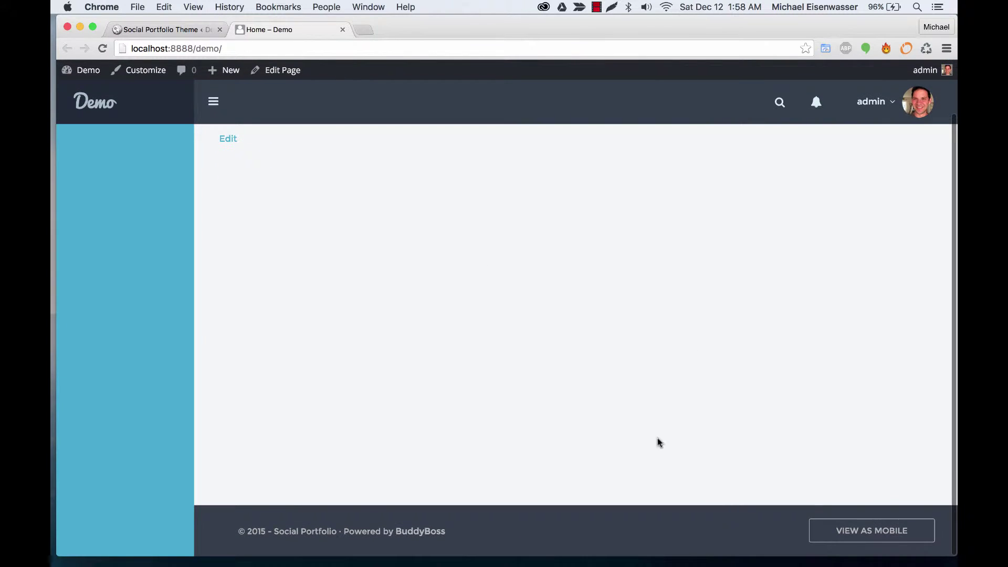
pyautogui.click(185, 30)
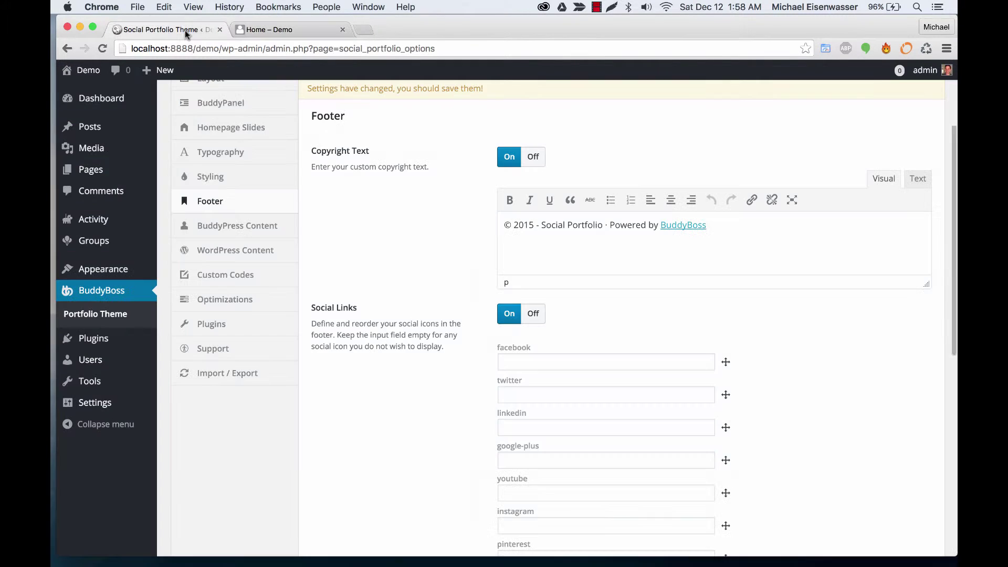
# - Scroll through the BuddyPress Content BP Profiles settings for profile menu and header fields
pyautogui.click(272, 227)
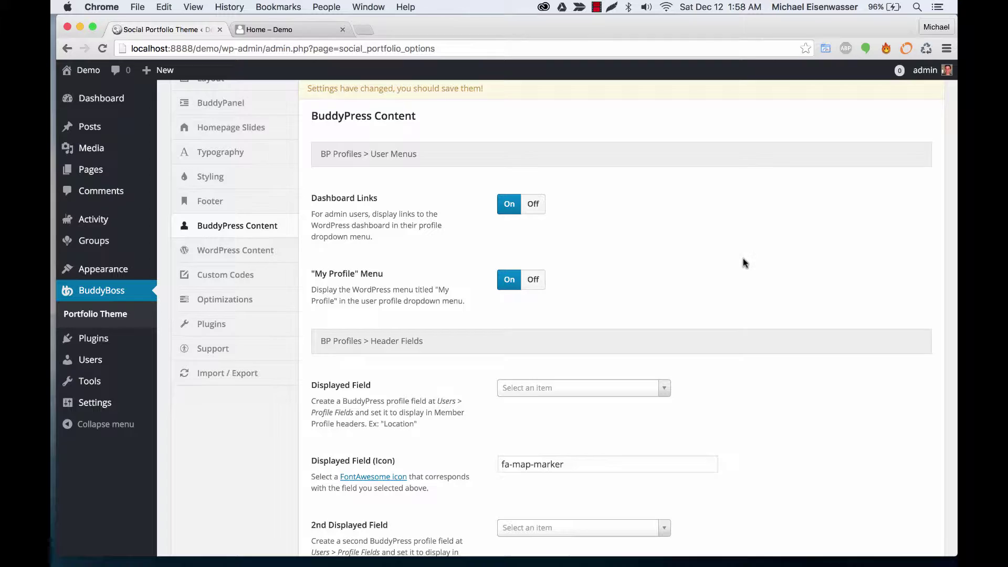
pyautogui.scroll(-1, 743, 259)
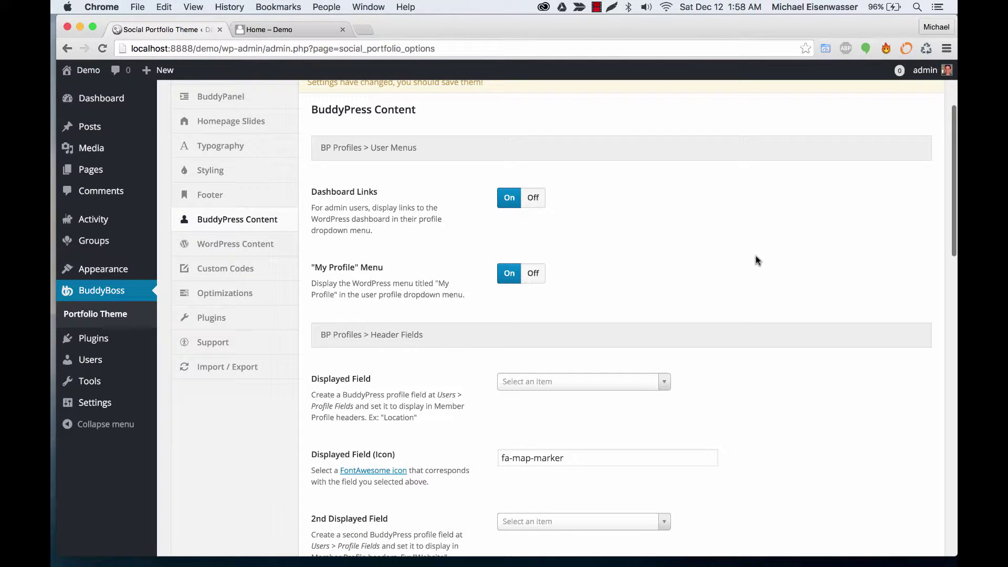
pyautogui.scroll(1, 755, 256)
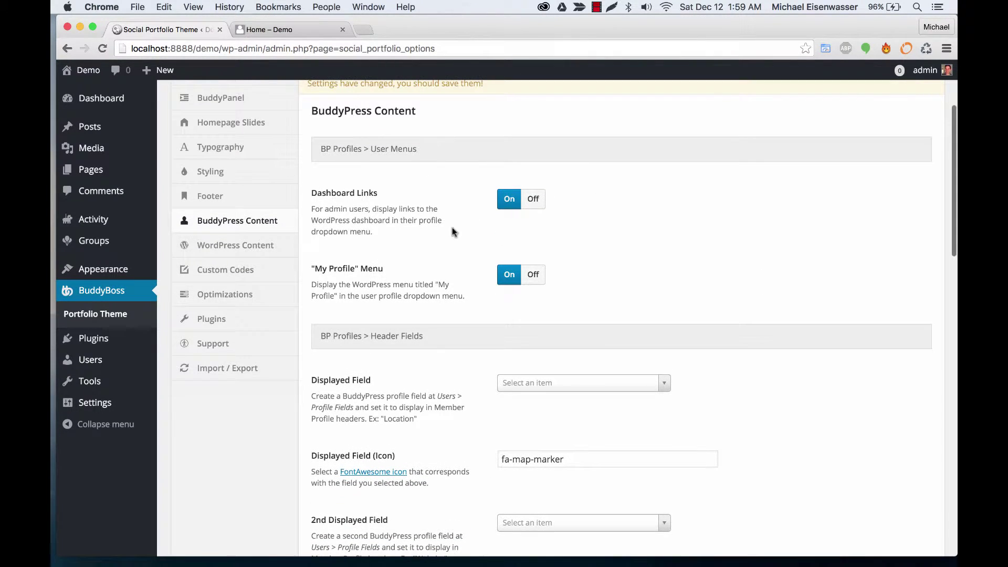
pyautogui.scroll(-5, 473, 288)
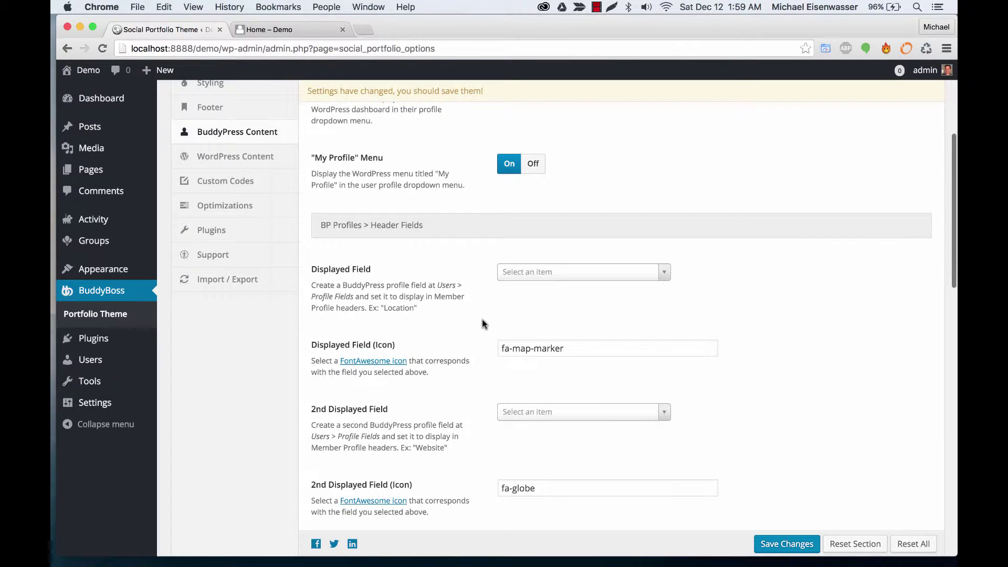
pyautogui.scroll(-1, 484, 324)
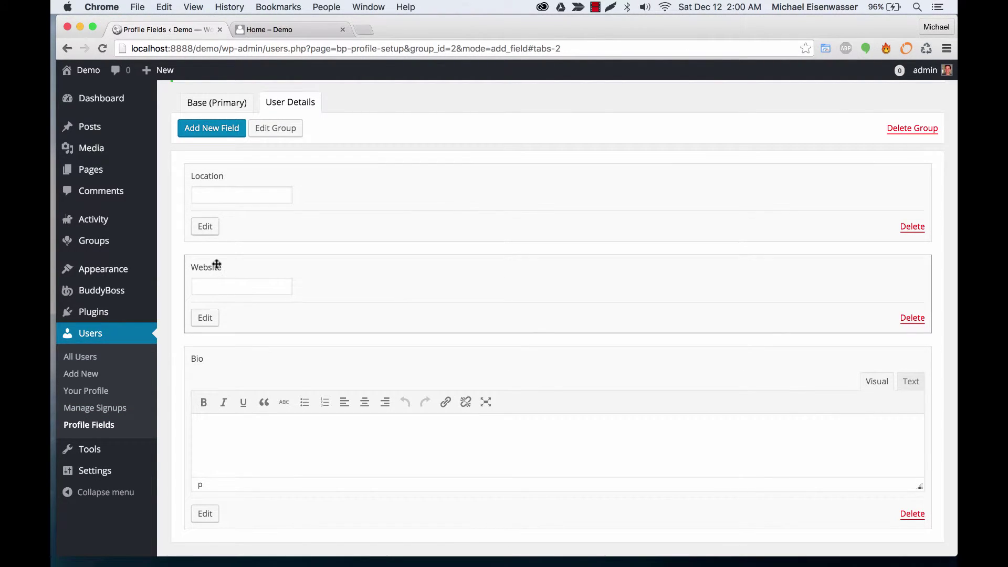
# - Inspect the Website profile field's settings (URL type), then return to the profile fields list
pyautogui.click(205, 318)
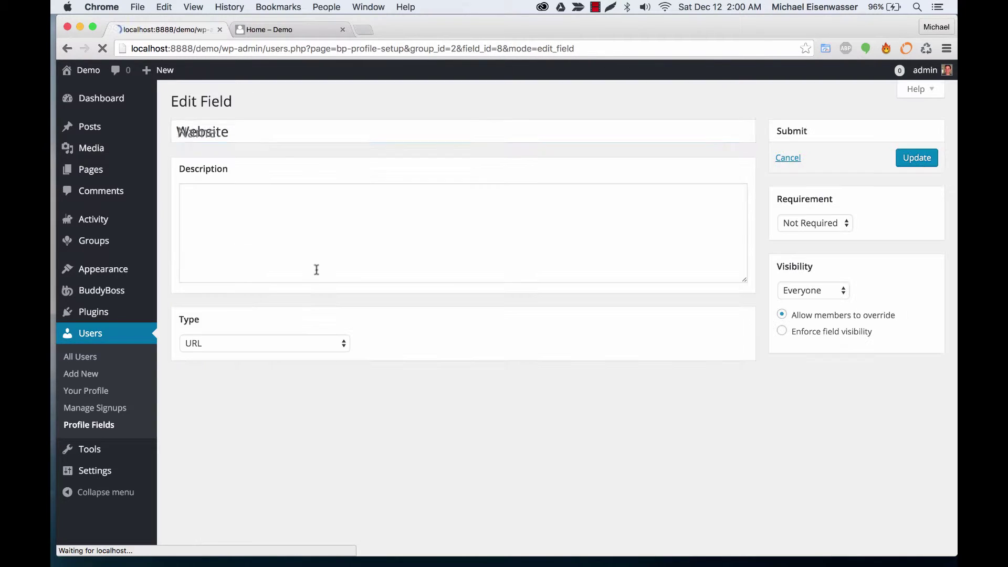
pyautogui.click(65, 49)
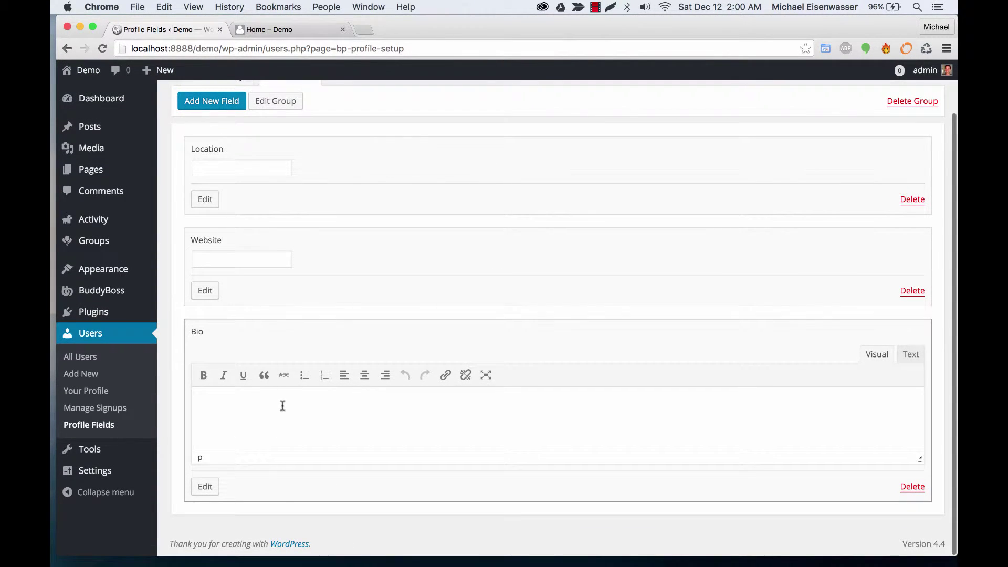
pyautogui.scroll(3, 298, 203)
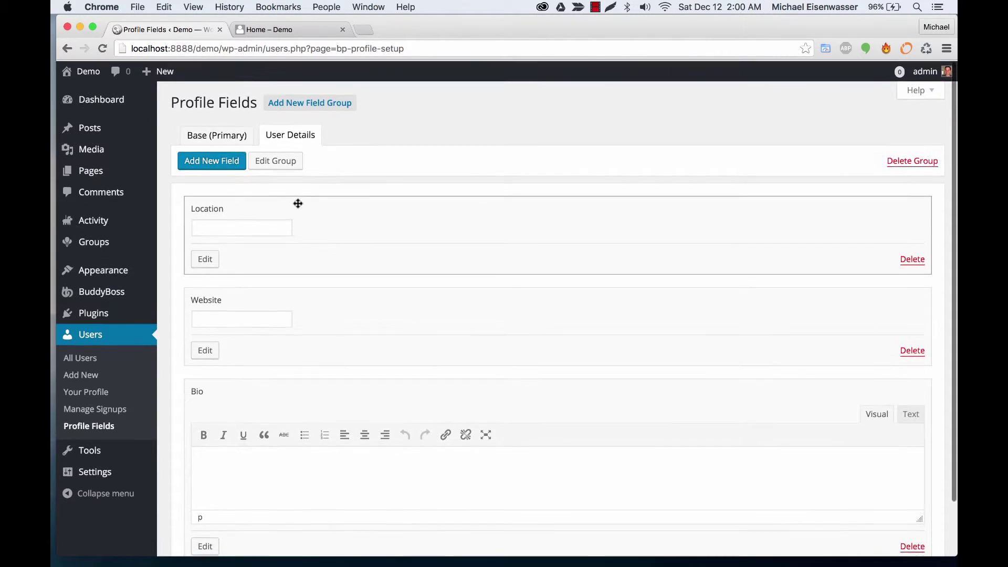
# - Open the admin's profile for editing on the Demo site front end
pyautogui.click(278, 29)
pyautogui.moveTo(872, 102)
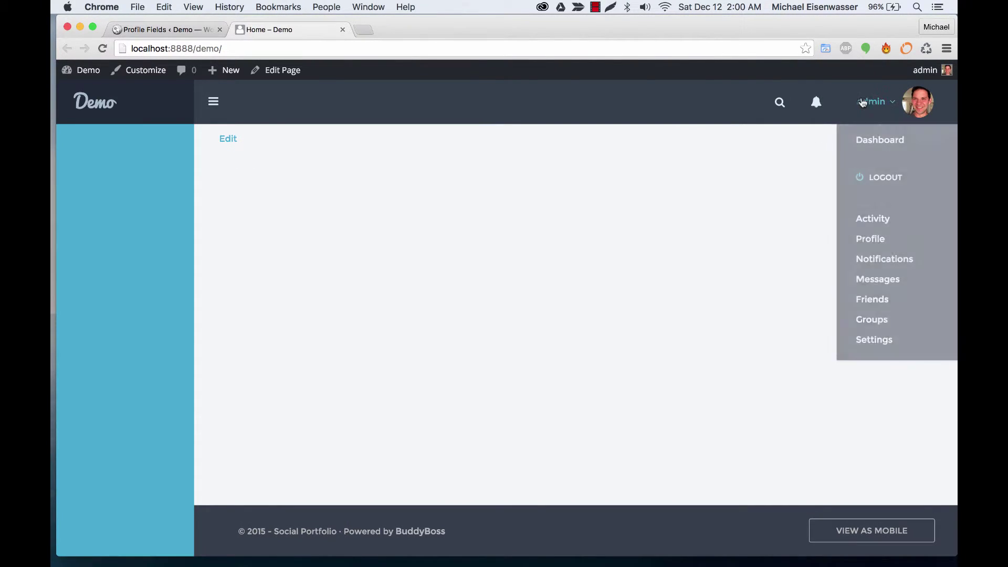
pyautogui.moveTo(869, 238)
pyautogui.click(763, 270)
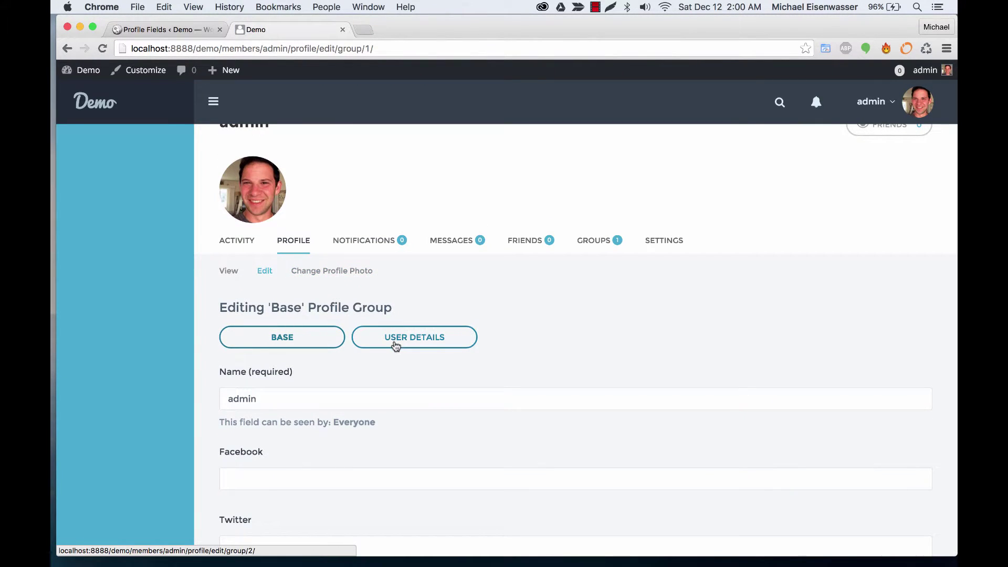
pyautogui.click(397, 342)
pyautogui.scroll(-3, 436, 315)
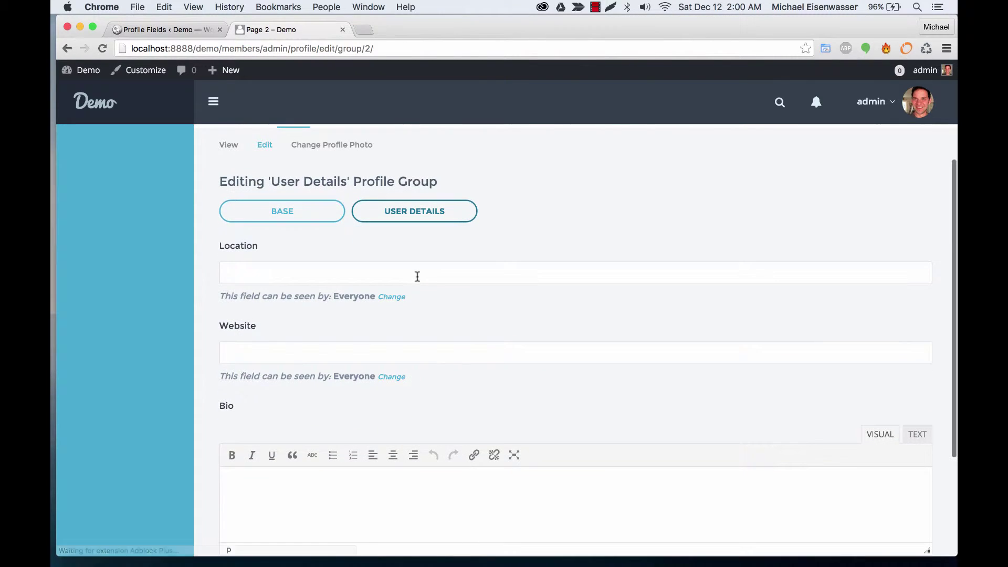
pyautogui.click(416, 274)
pyautogui.write('Chicago, USA')
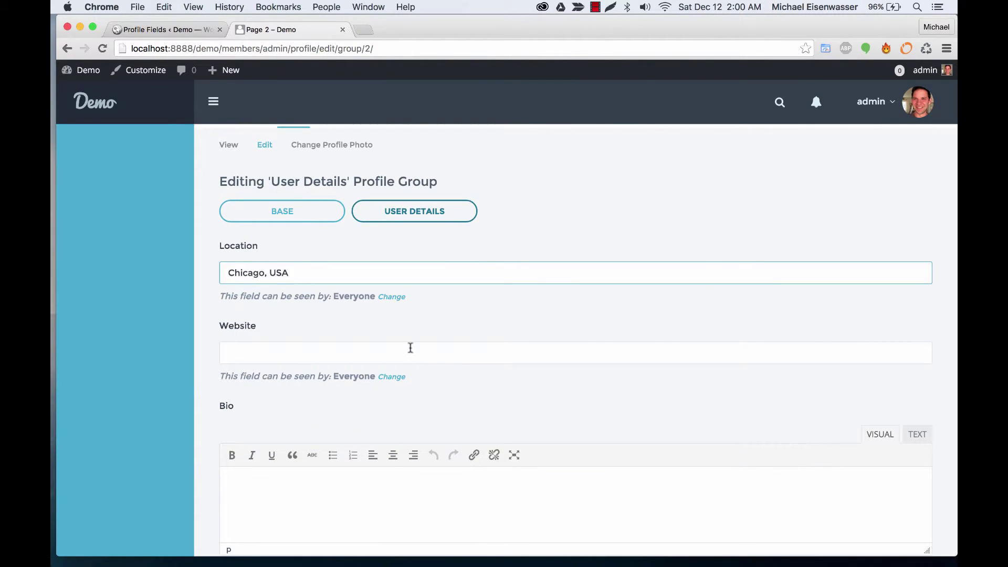
pyautogui.click(411, 348)
pyautogui.write('http://www.buddyboss.com')
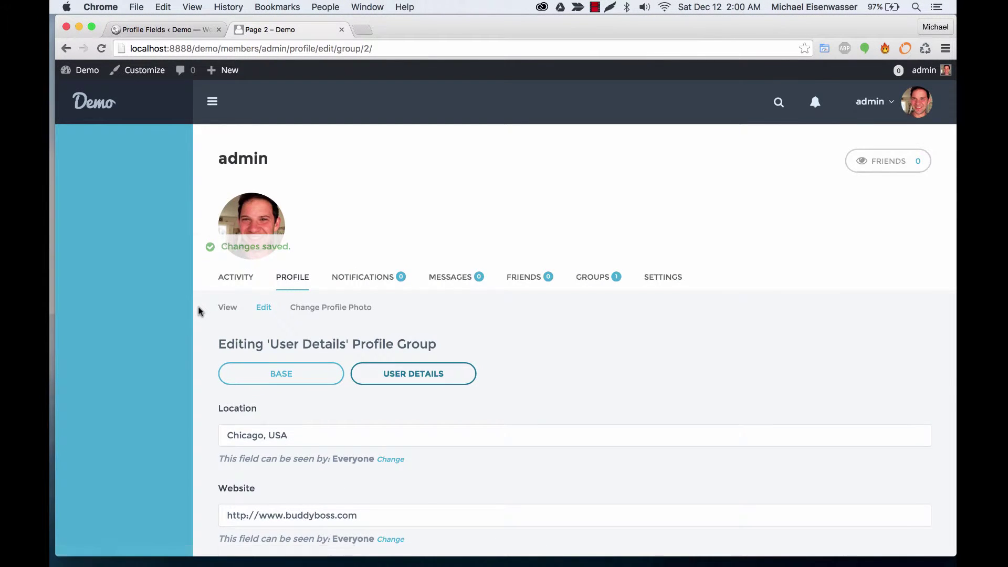
pyautogui.scroll(-2, 207, 294)
pyautogui.click(178, 33)
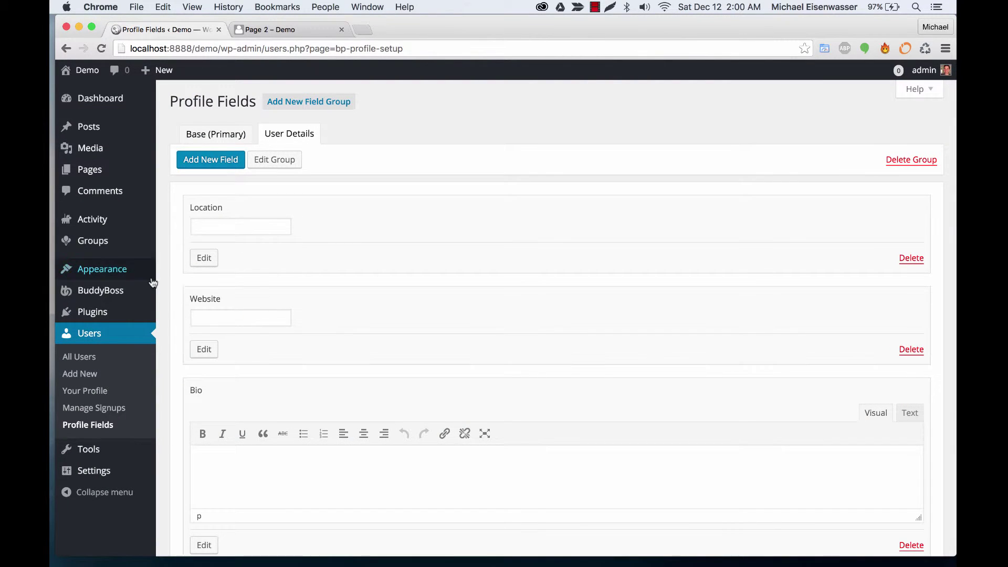
# - Set the Social Portfolio header fields to Location and Website and the biography field to Bio, then save
pyautogui.click(173, 294)
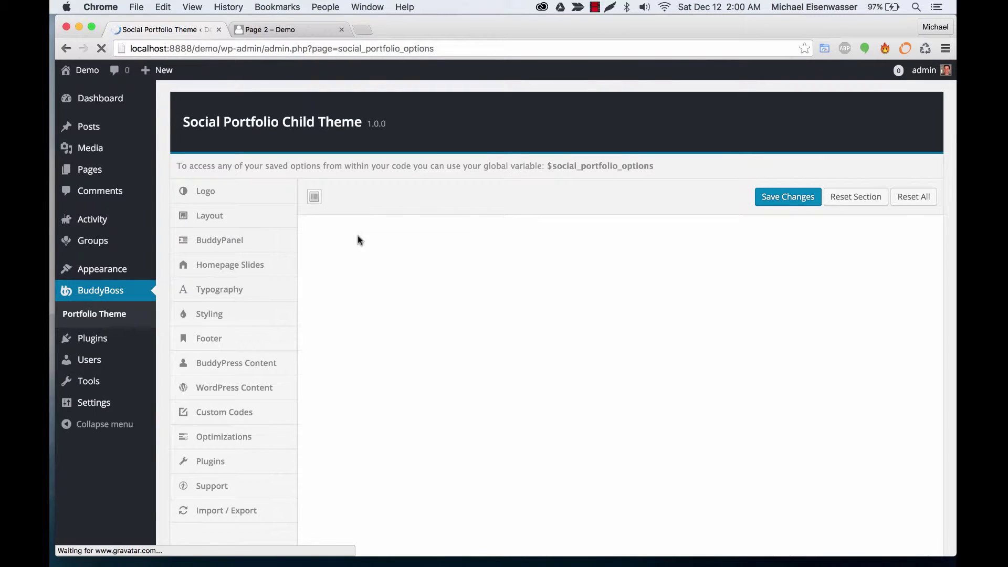
pyautogui.scroll(-3, 324, 351)
pyautogui.scroll(-5, 323, 350)
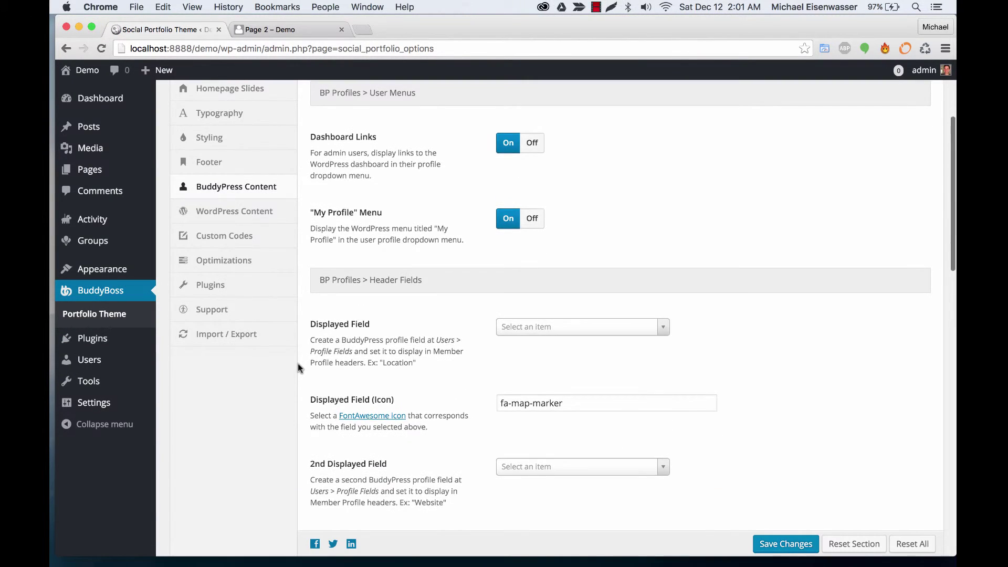
pyautogui.click(583, 250)
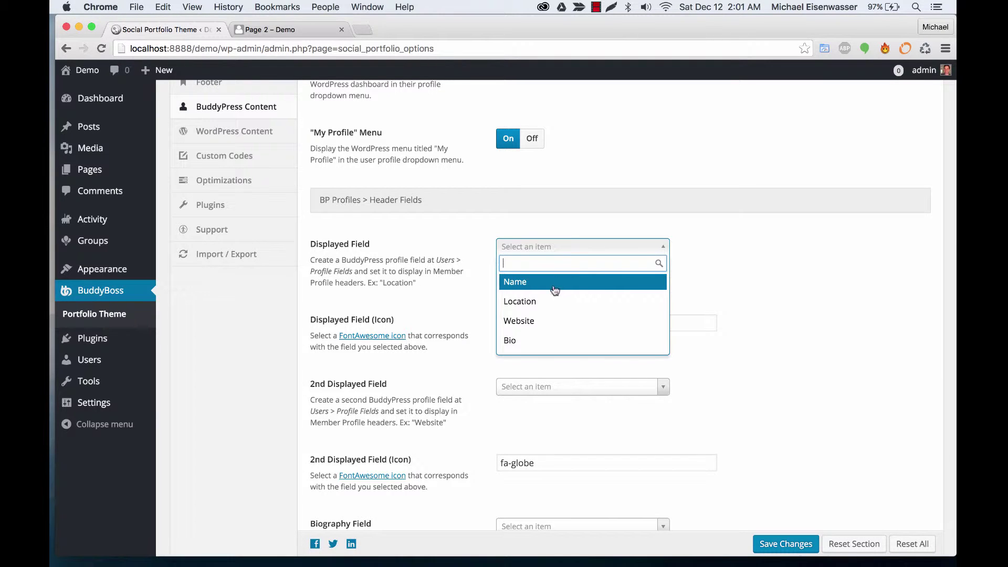
pyautogui.click(546, 301)
pyautogui.click(529, 387)
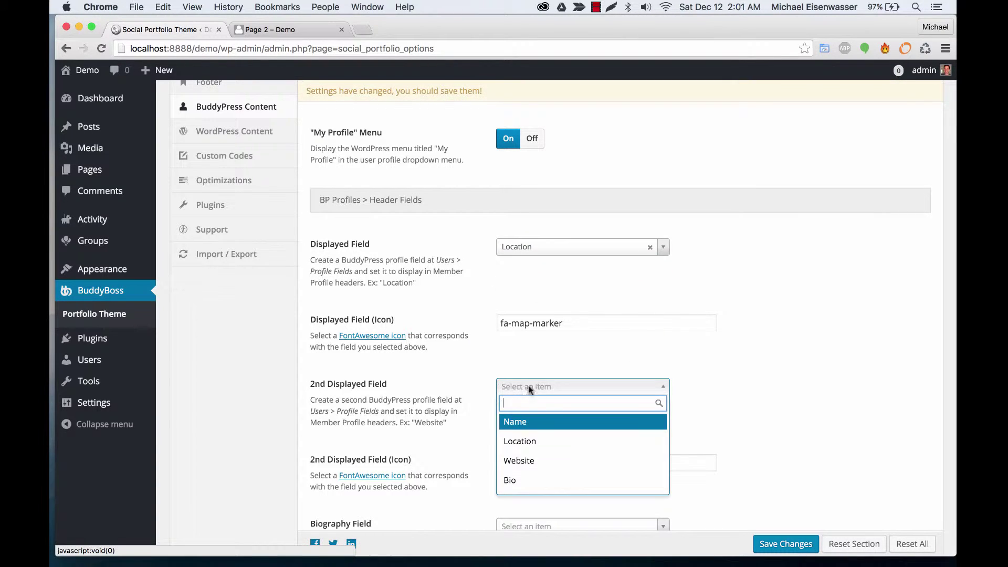
pyautogui.click(528, 461)
pyautogui.scroll(-2, 478, 392)
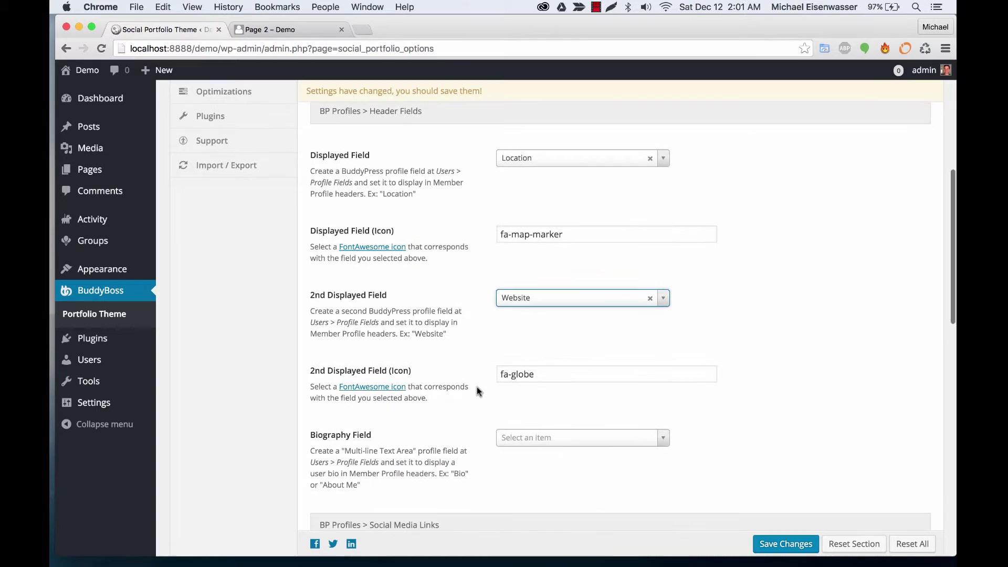
pyautogui.click(536, 439)
pyautogui.click(527, 532)
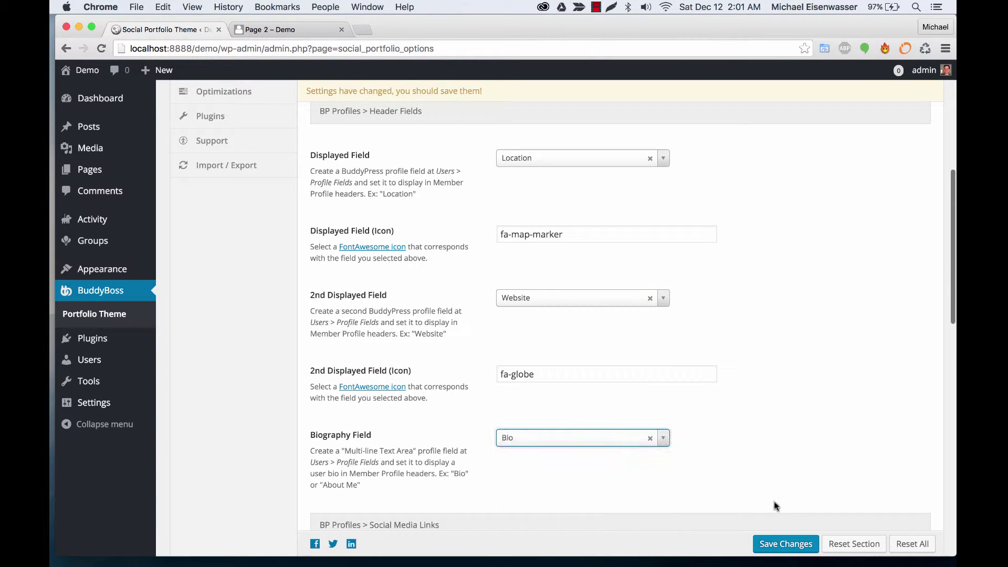
pyautogui.click(787, 544)
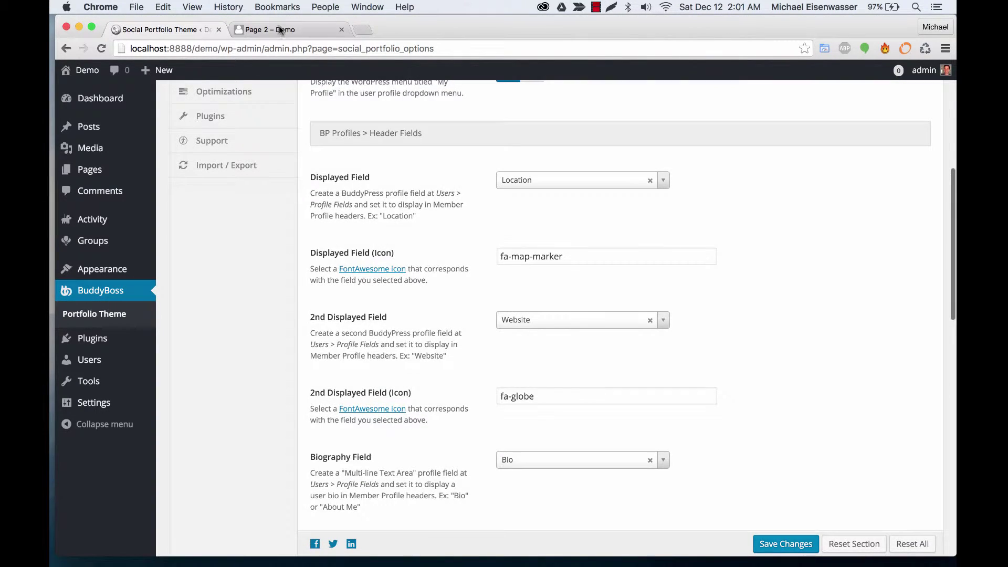
pyautogui.click(279, 27)
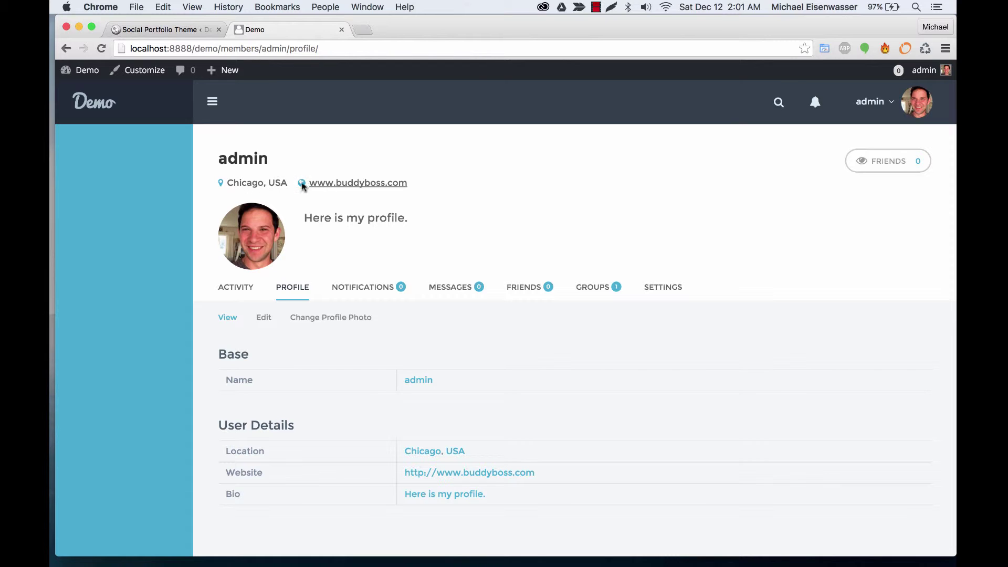
pyautogui.click(195, 30)
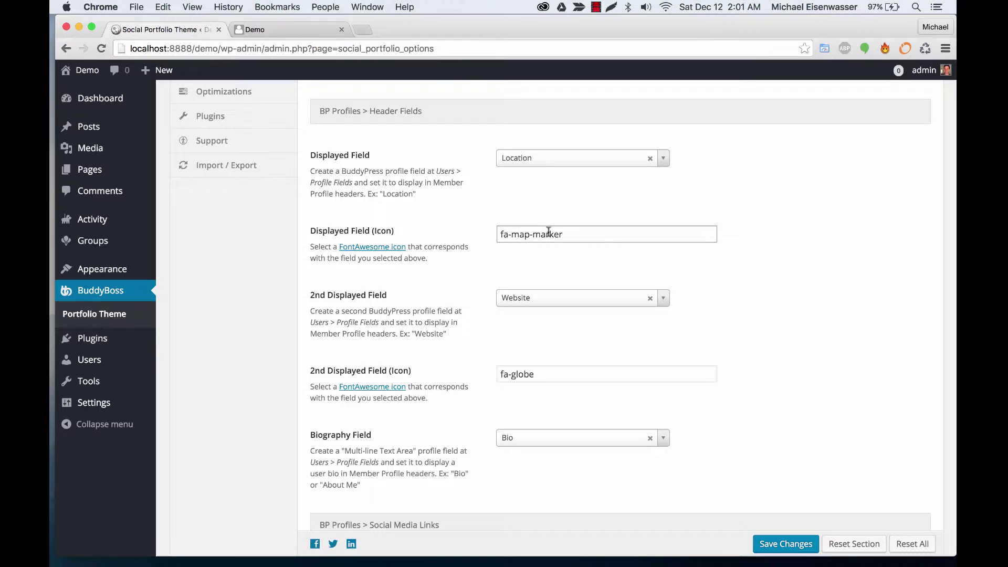
pyautogui.click(269, 34)
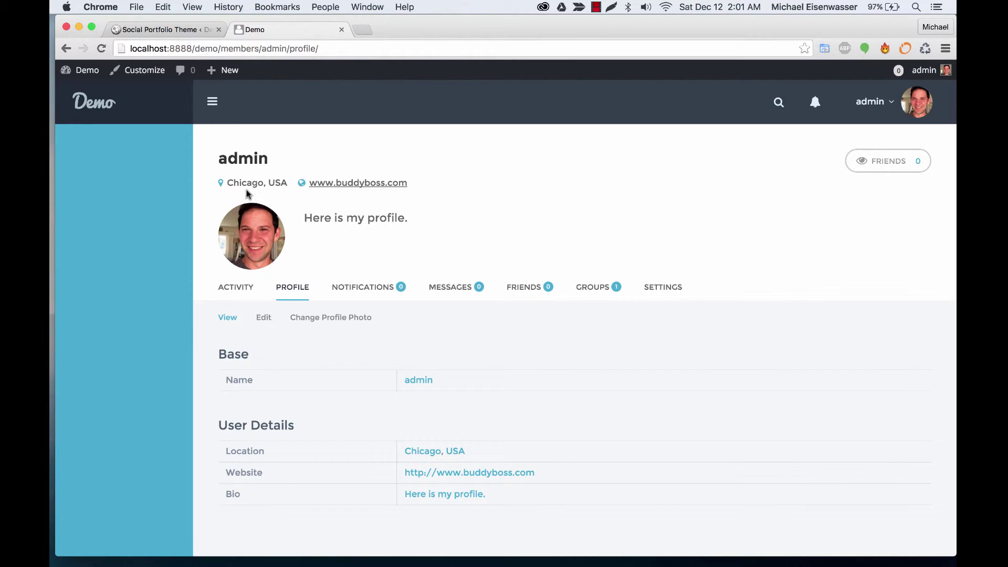
# - Scroll through the BuddyPress Content options, then view the WordPress Content section
pyautogui.click(182, 24)
pyautogui.scroll(5, 247, 250)
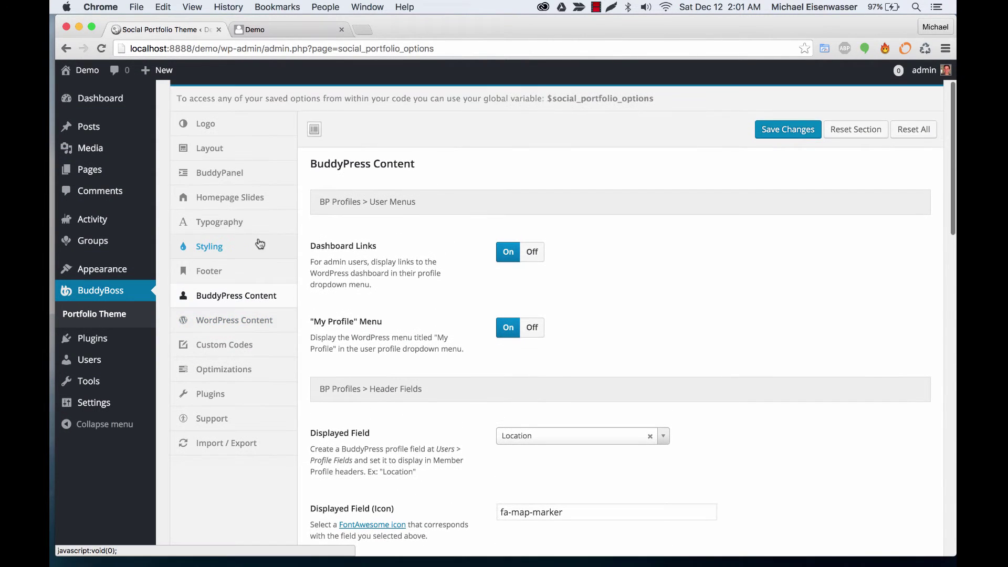
pyautogui.scroll(-15, 301, 313)
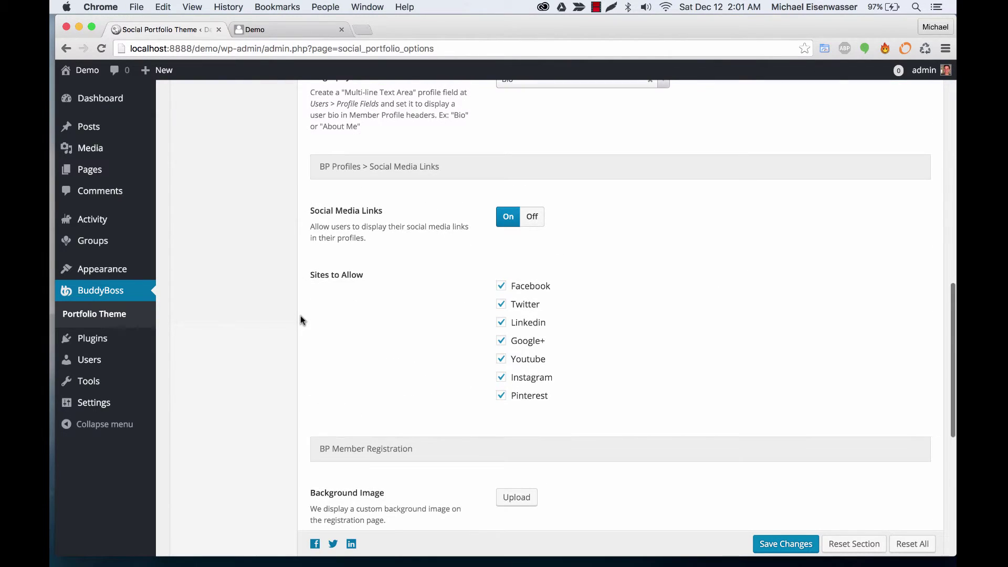
pyautogui.scroll(-5, 300, 316)
pyautogui.scroll(3, 300, 316)
pyautogui.scroll(-5, 326, 306)
pyautogui.scroll(15, 326, 305)
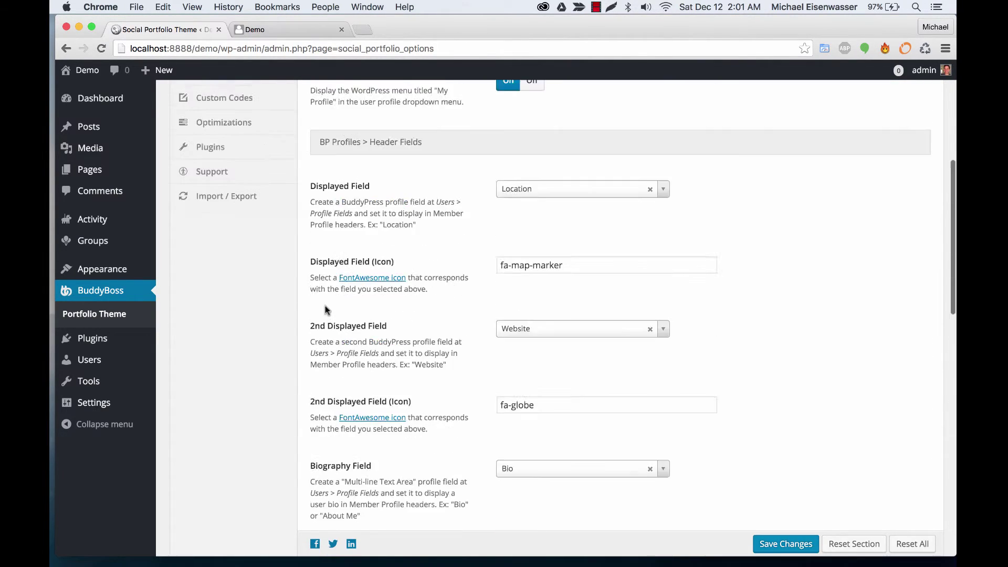
pyautogui.scroll(10, 325, 306)
pyautogui.click(236, 310)
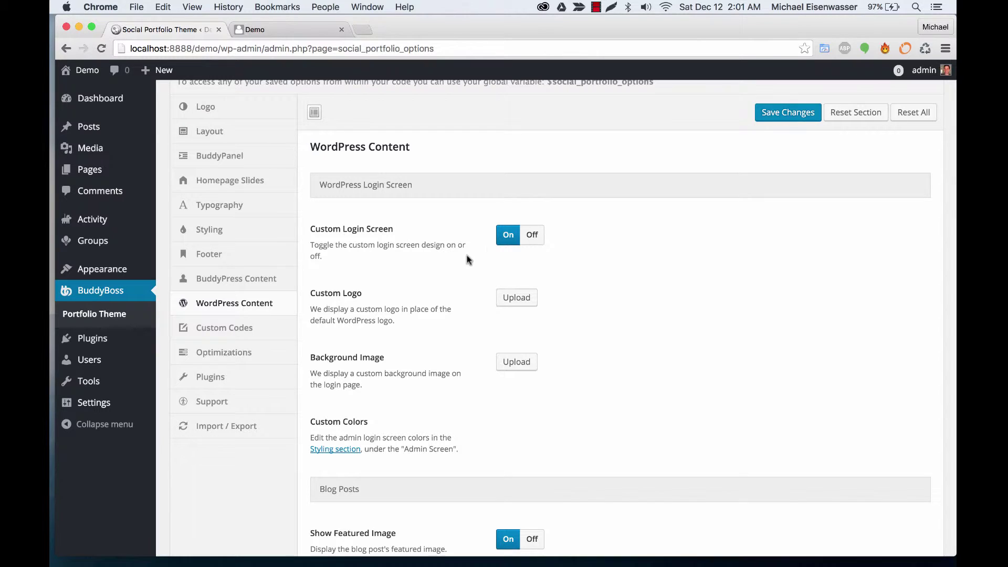
pyautogui.scroll(-10, 464, 278)
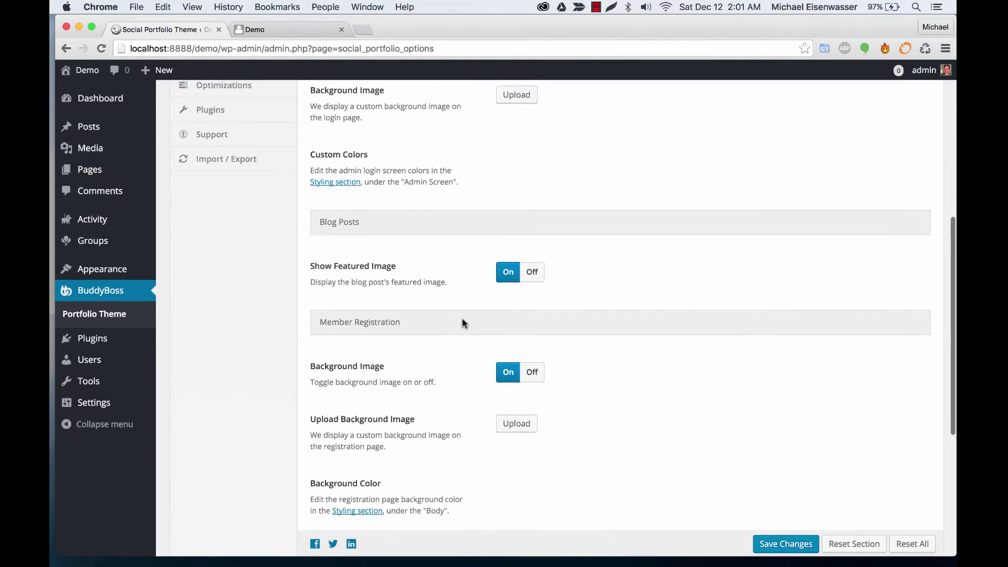
pyautogui.scroll(10, 463, 320)
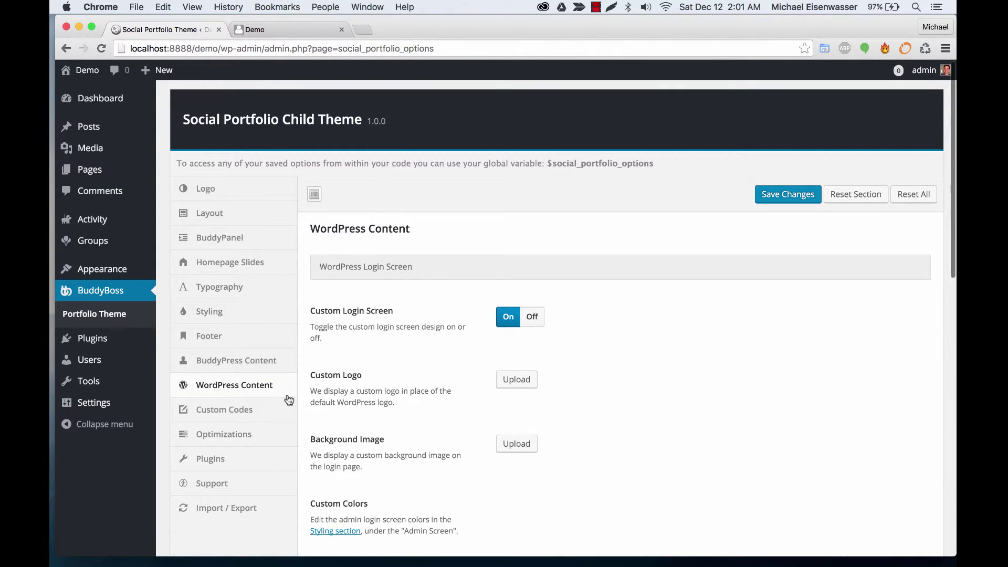
# - In Custom Codes, try the tracking code and CSS toggles, leaving custom CSS switched off
pyautogui.click(274, 410)
pyautogui.scroll(-2, 400, 305)
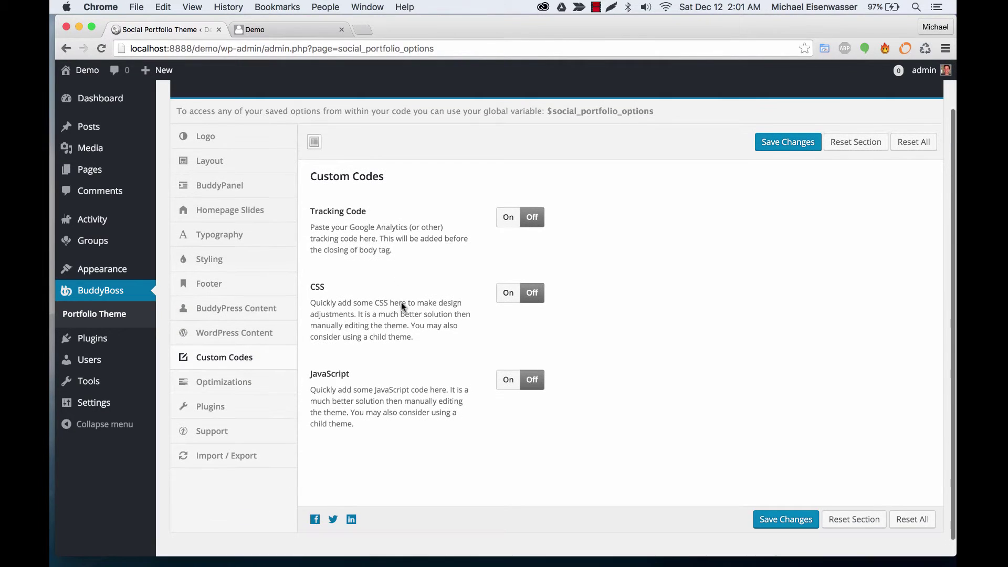
pyautogui.click(509, 220)
pyautogui.click(532, 239)
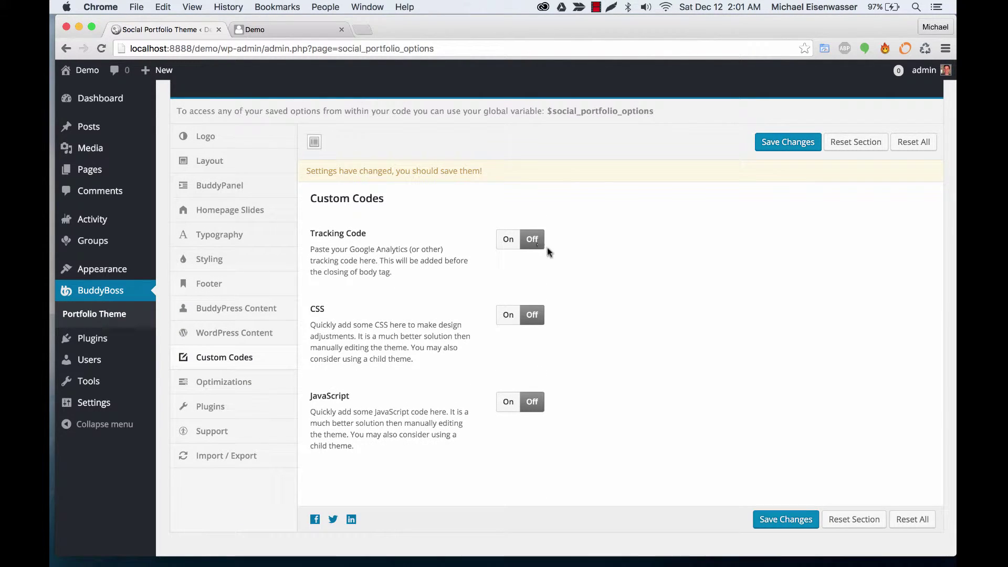
pyautogui.click(508, 315)
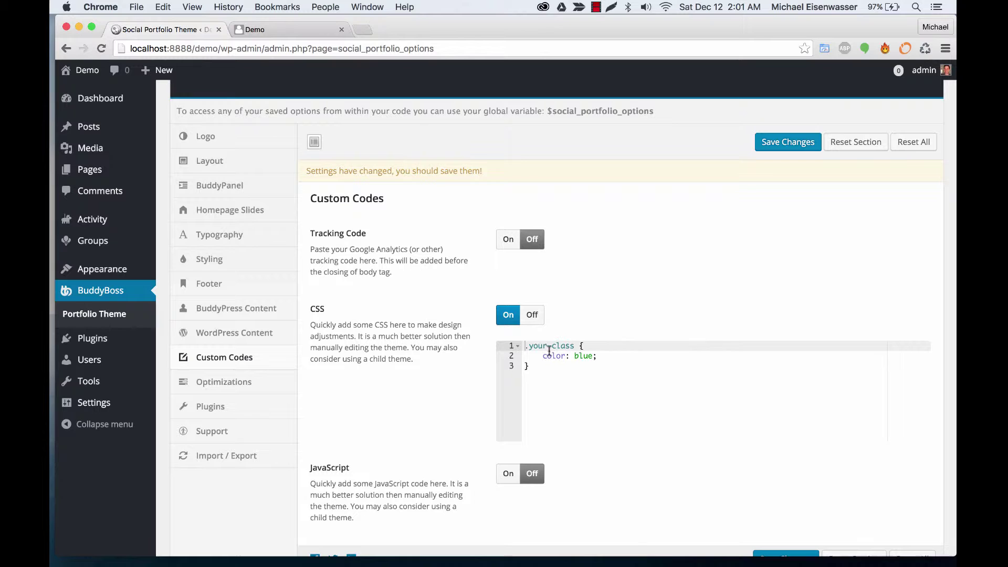
pyautogui.click(534, 316)
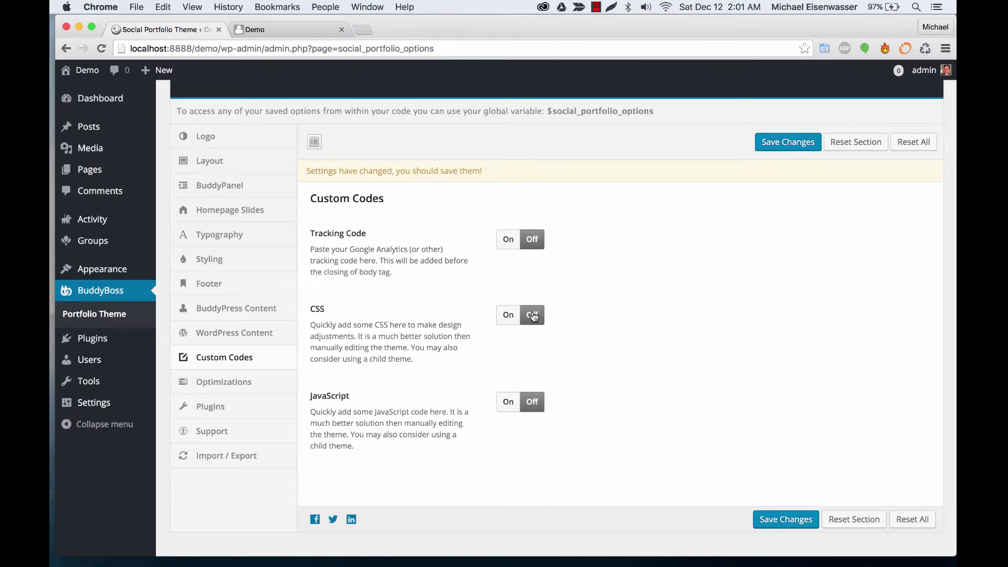
# - Review the Optimizations settings and the list of supported plugins
pyautogui.click(221, 382)
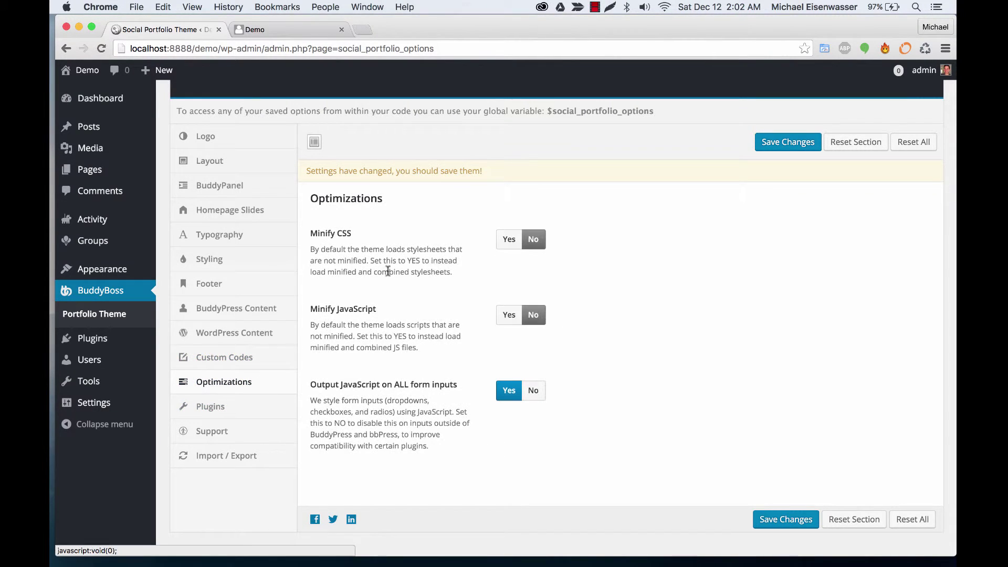
pyautogui.scroll(-1, 473, 252)
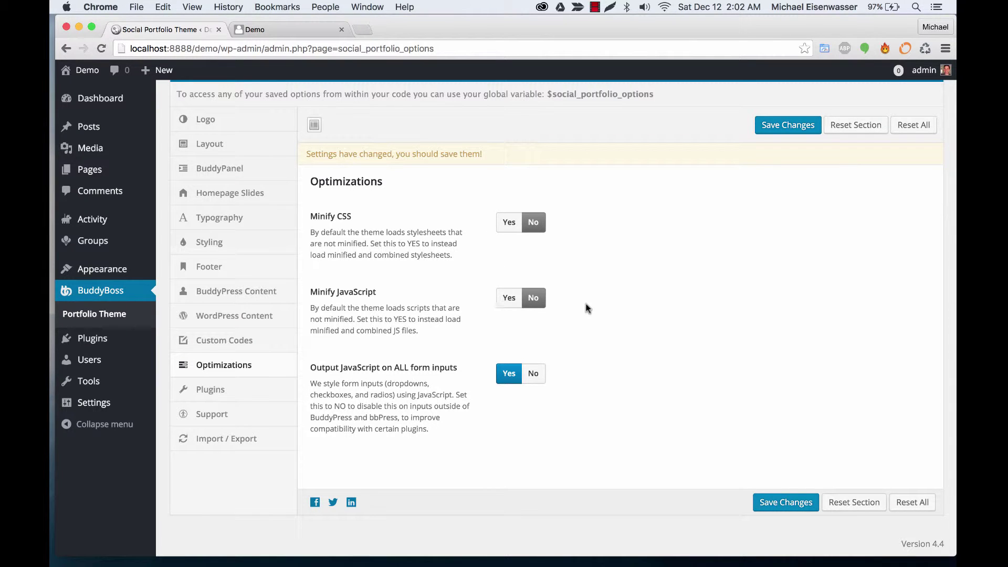
pyautogui.click(253, 392)
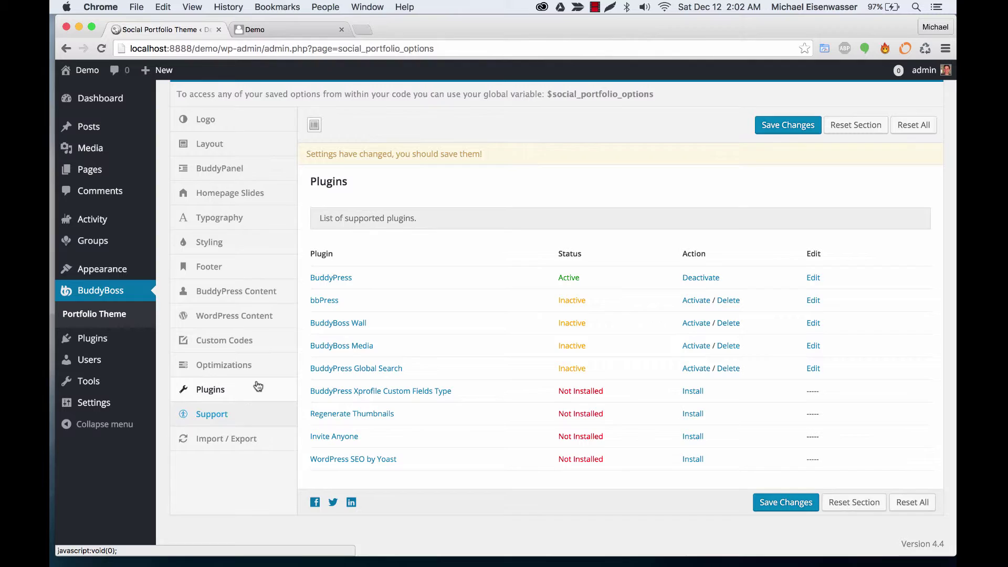
pyautogui.scroll(1, 277, 293)
pyautogui.scroll(3, 276, 294)
# - Show the Import / Export options for the theme settings
pyautogui.click(242, 482)
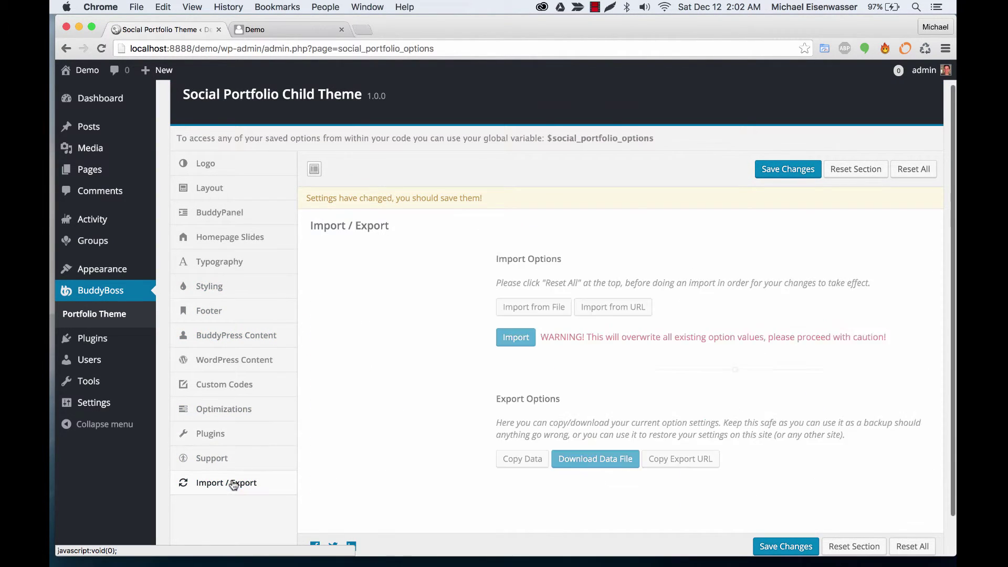
pyautogui.scroll(-2, 424, 305)
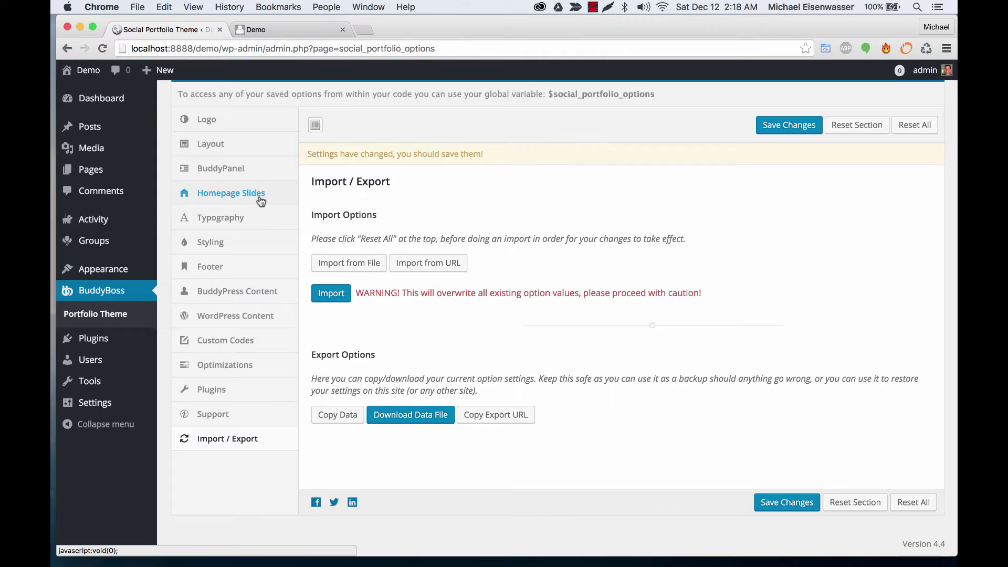
# - Look over the theme's Styling colour settings
pyautogui.click(235, 250)
pyautogui.scroll(-1, 307, 273)
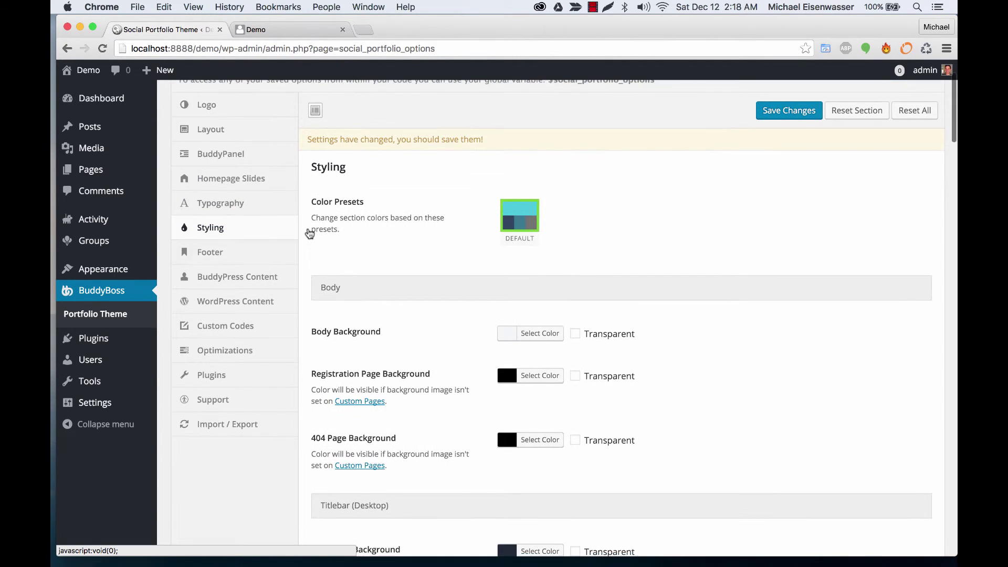
pyautogui.scroll(-1, 311, 305)
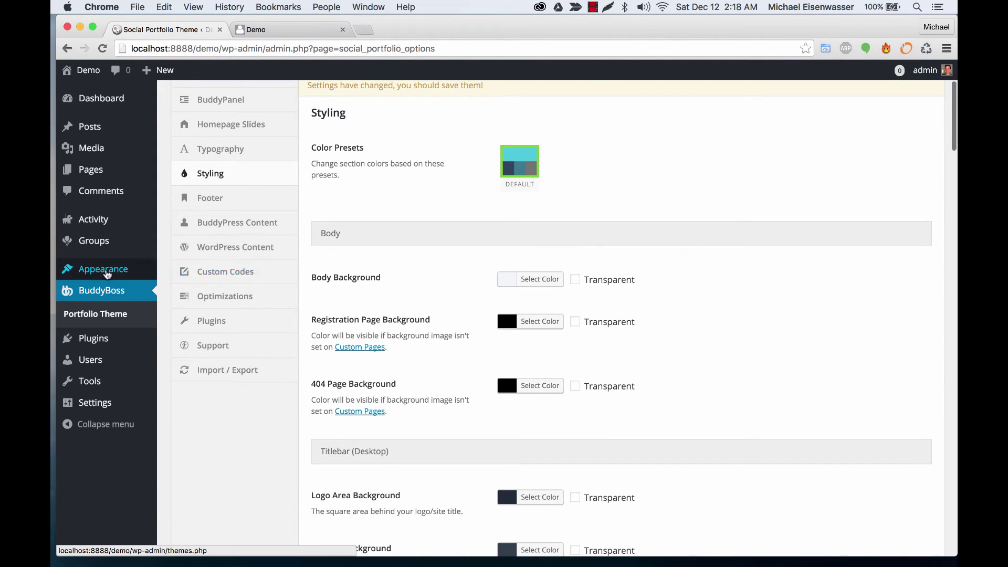
# - Go to Appearance > Customize, leaving the options page without saving
pyautogui.moveTo(107, 273)
pyautogui.click(184, 288)
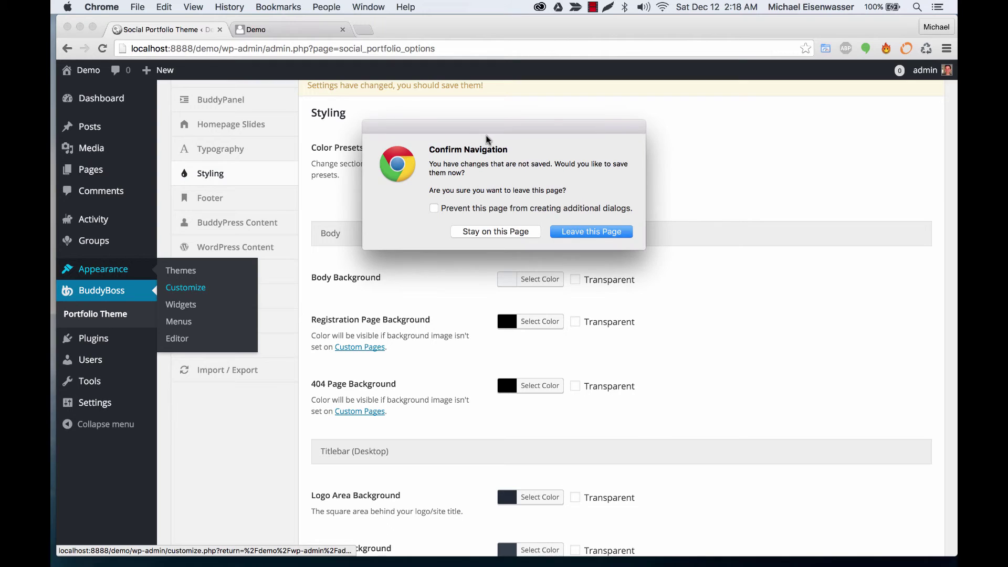
pyautogui.click(578, 231)
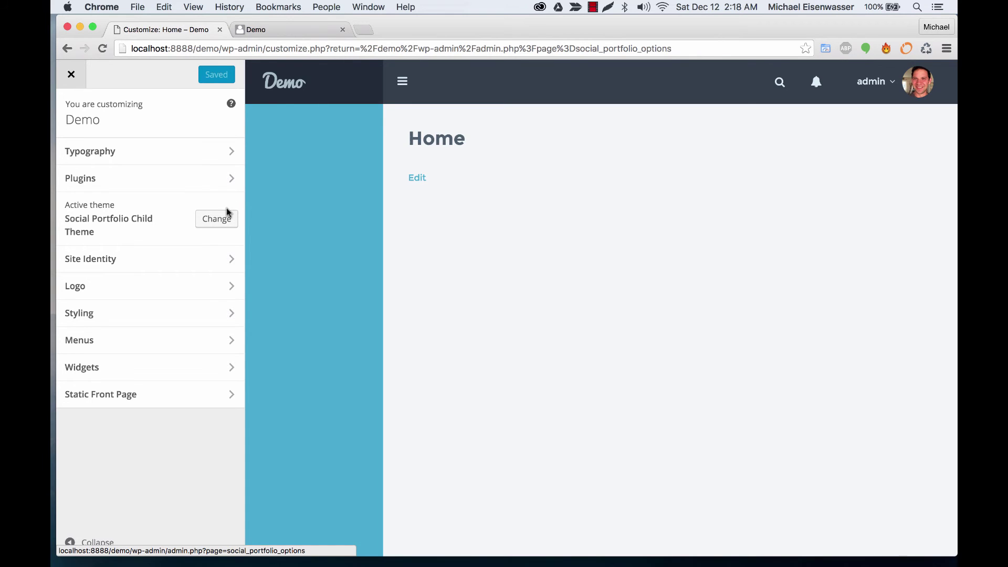
# - In Customizer Styling, set the Body Background colour to grey
pyautogui.click(186, 310)
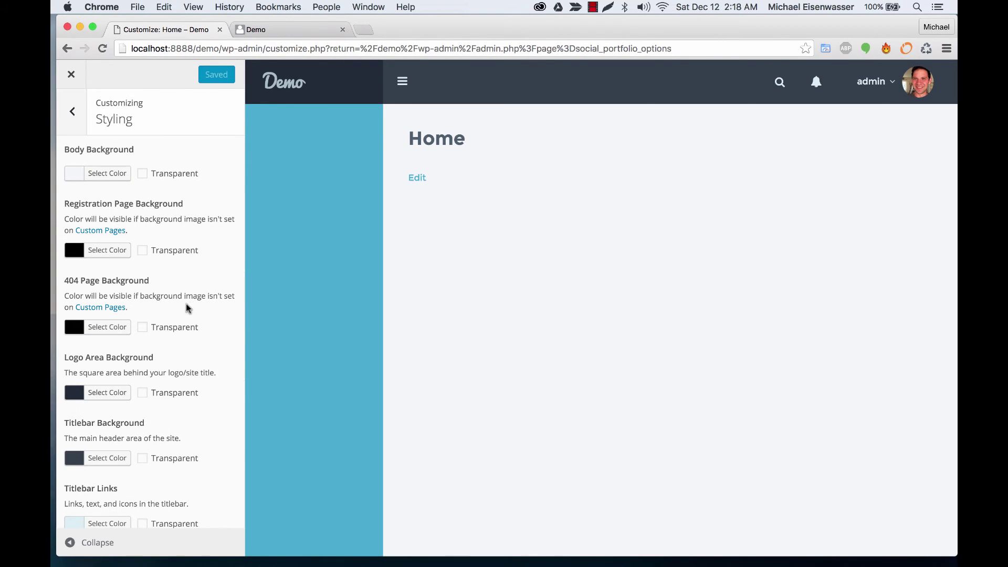
pyautogui.scroll(-2, 189, 283)
pyautogui.click(123, 148)
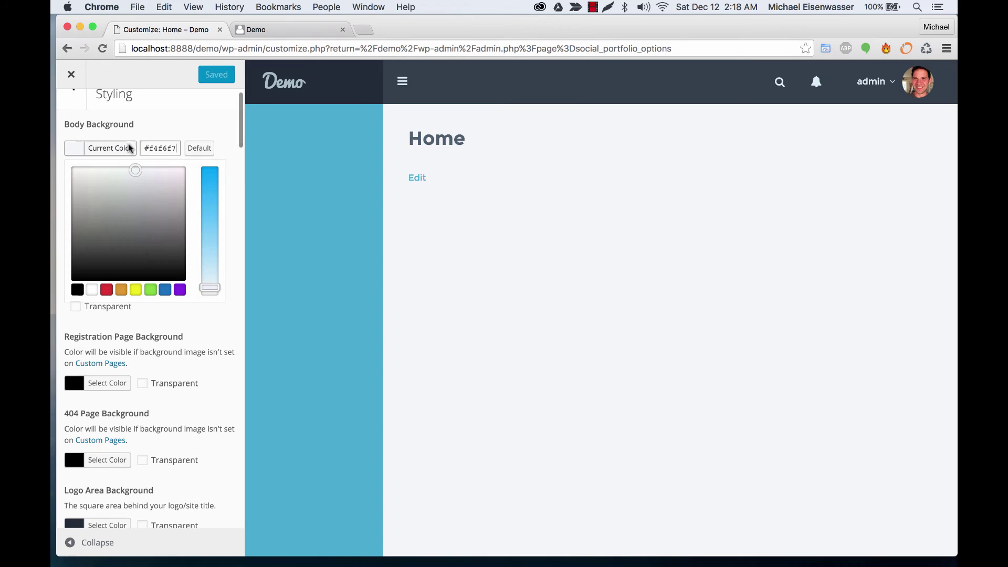
pyautogui.click(158, 208)
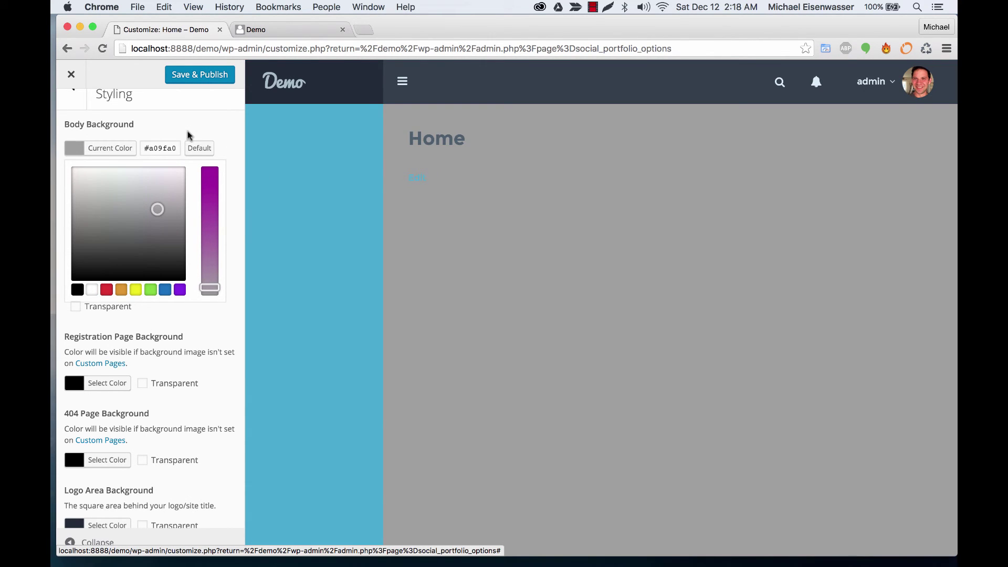
pyautogui.click(191, 132)
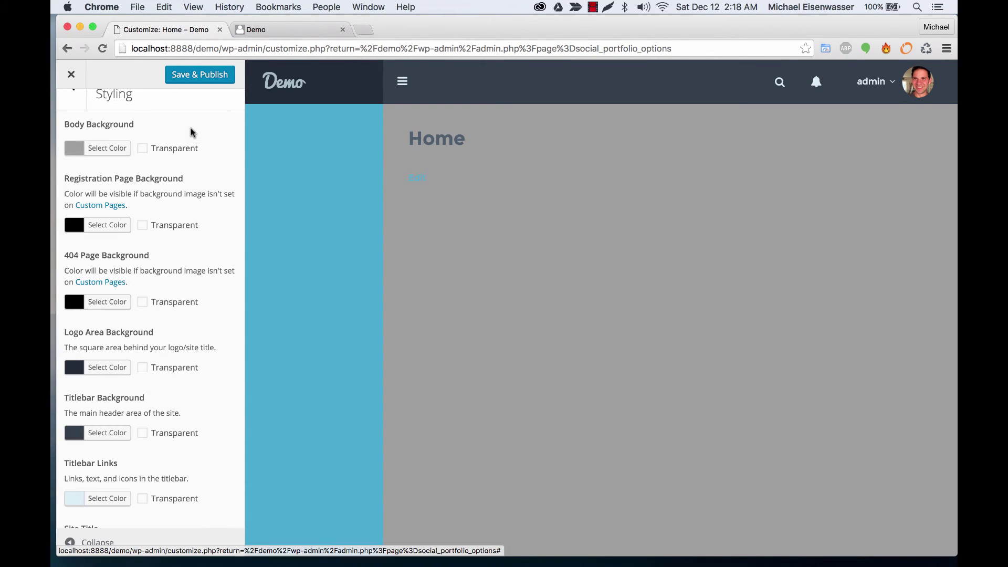
# - Set the BuddyPanel Background to pink (#d14bb4) and publish the changes
pyautogui.scroll(-5, 196, 266)
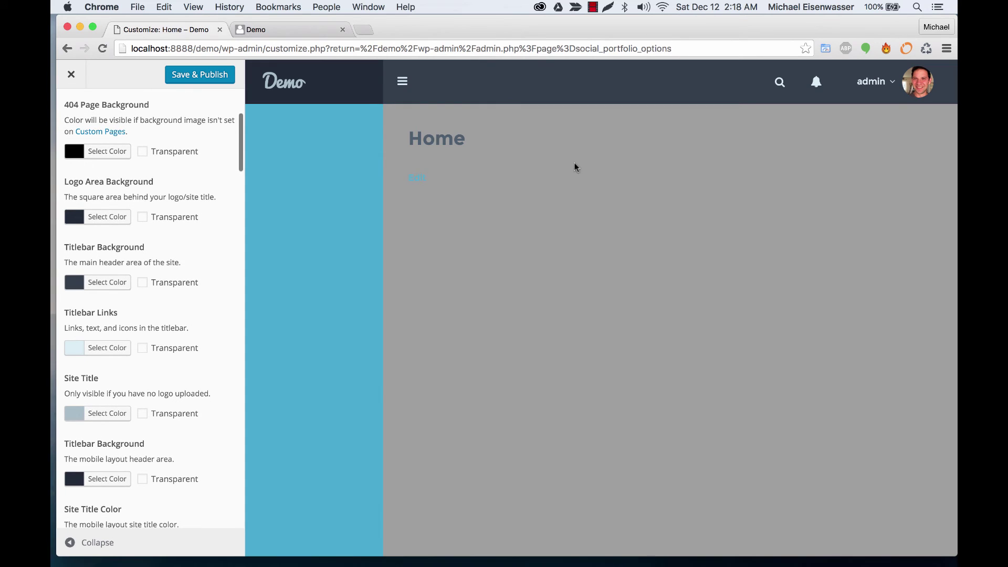
pyautogui.scroll(-10, 226, 294)
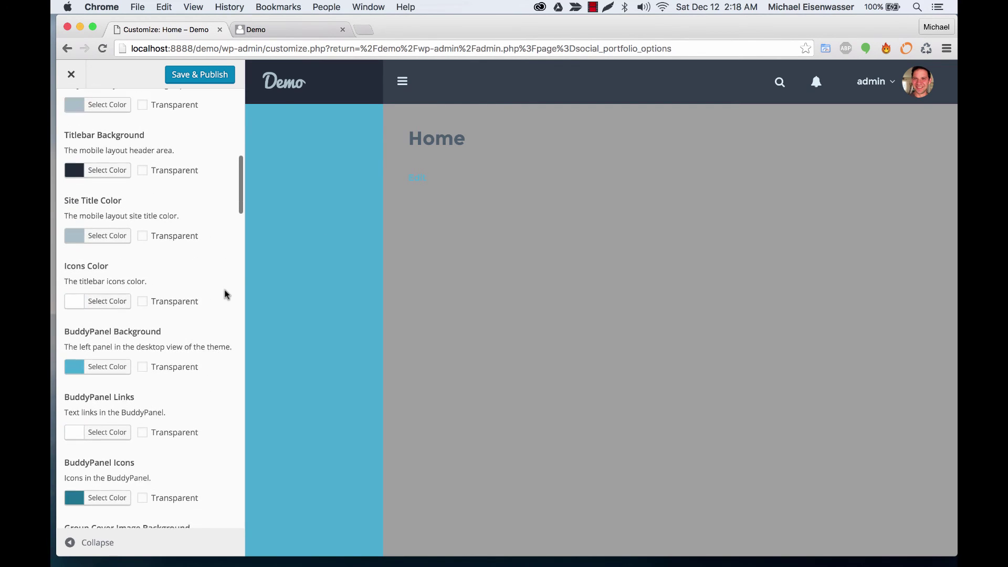
pyautogui.scroll(-1, 226, 294)
pyautogui.click(117, 329)
pyautogui.click(171, 370)
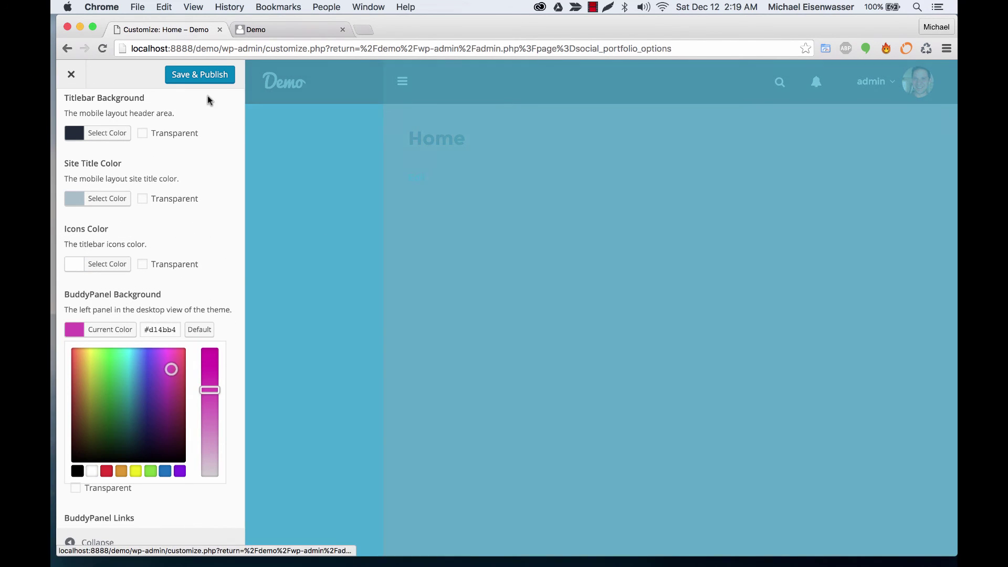
pyautogui.click(202, 74)
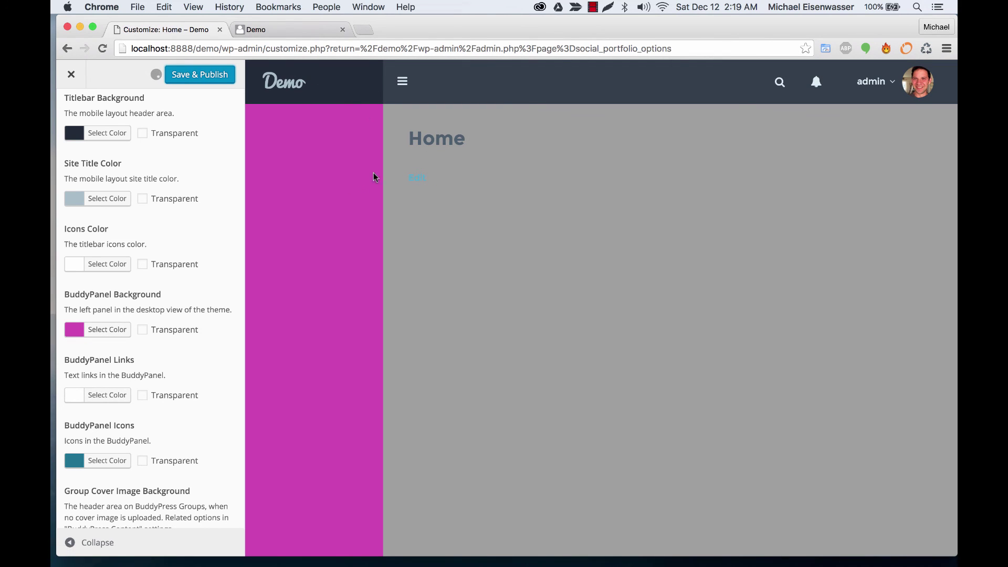
# - Reload the Demo profile page to confirm the pink BuddyPanel, then return to the Customizer
pyautogui.click(267, 30)
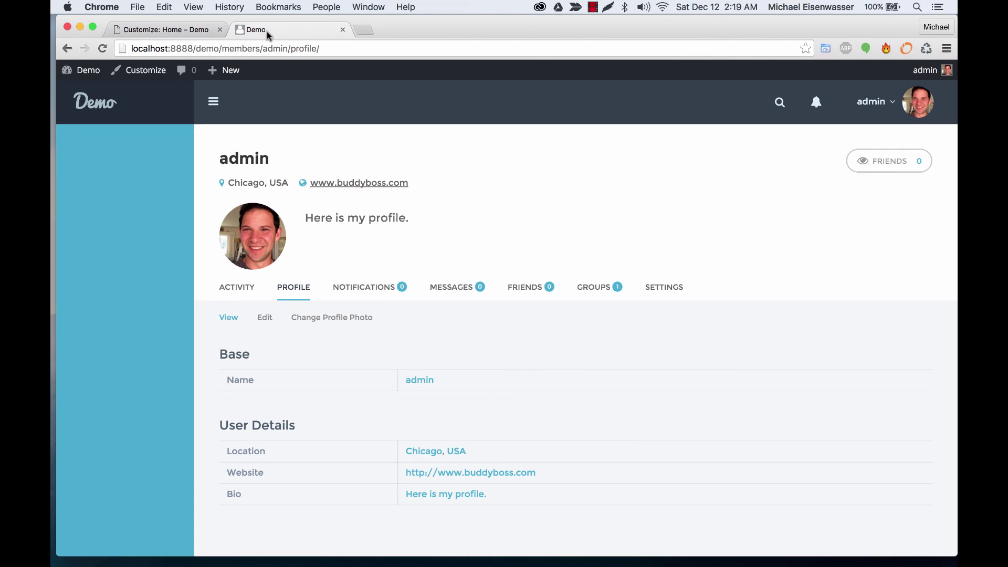
pyautogui.click(103, 49)
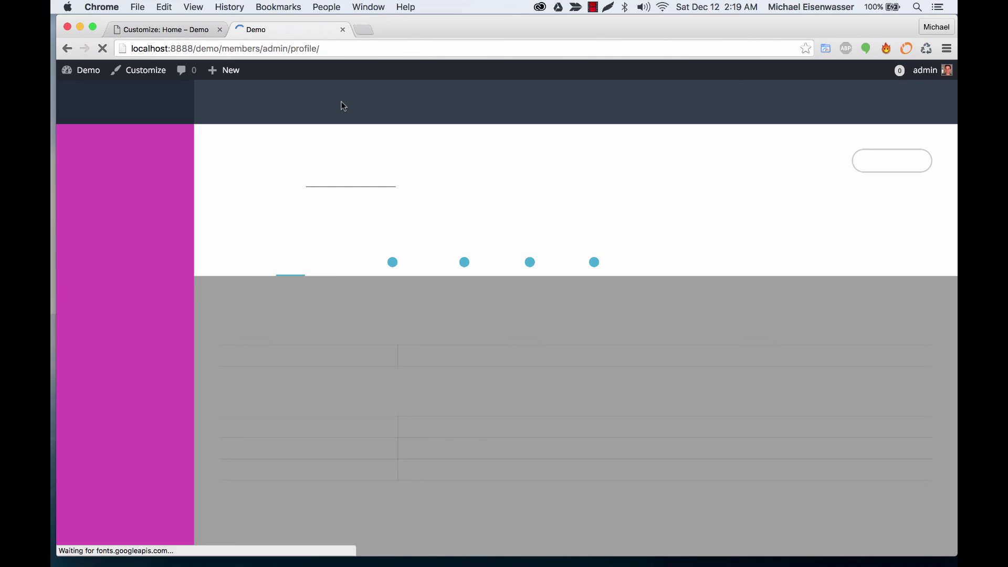
pyautogui.scroll(-3, 271, 288)
pyautogui.scroll(3, 271, 288)
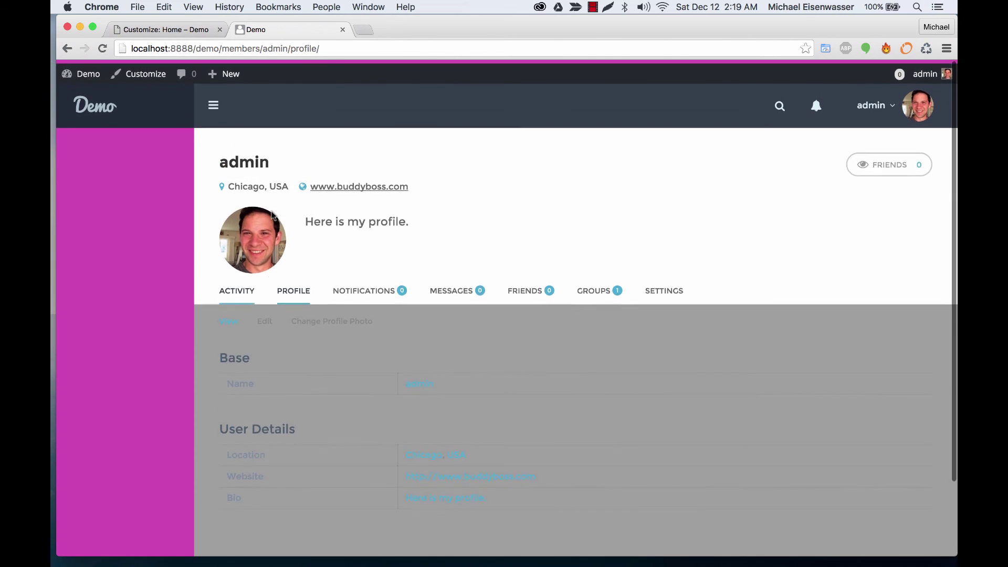
pyautogui.click(179, 31)
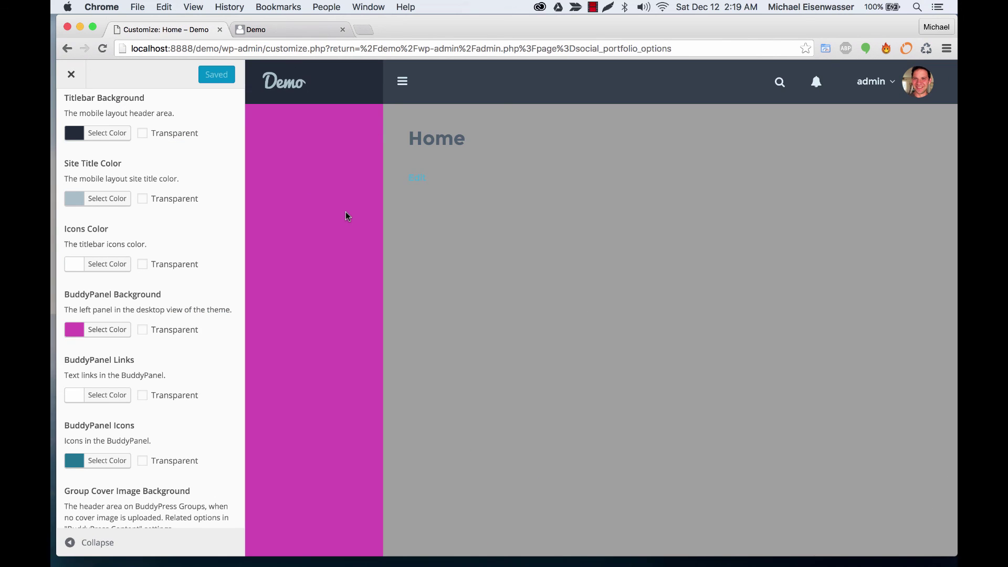